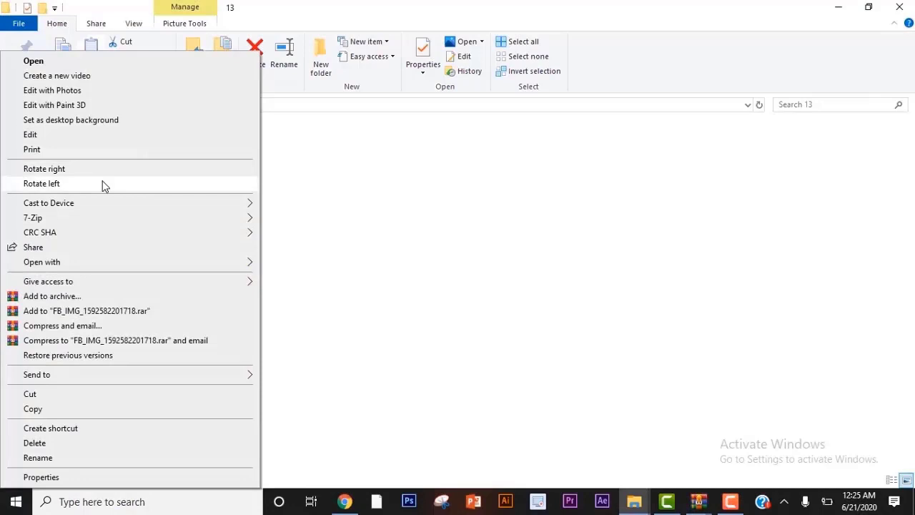
Open the photo FB_IMG_1592582201718.jpg in Adobe Photoshop CS6 and crop off its bottom strip, leaving a height of about 12 in
{"action": "mouse_move", "coordinate": [63, 261]}
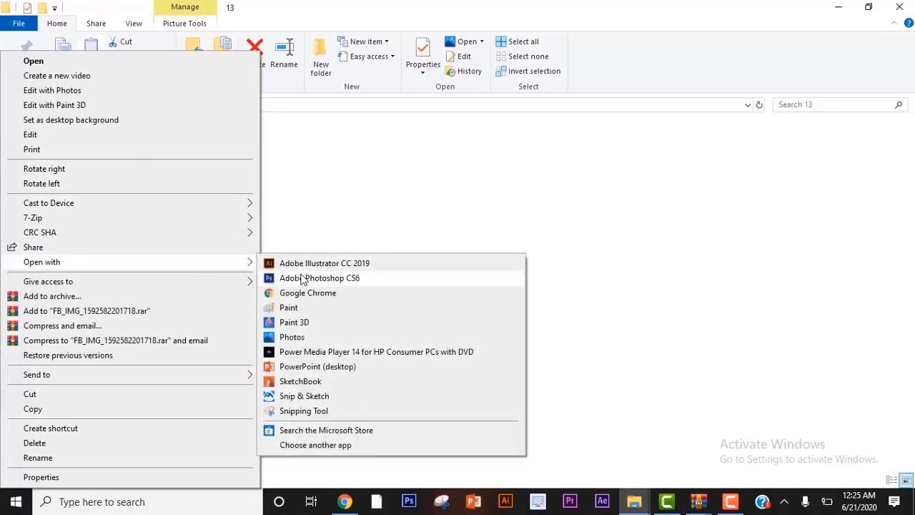
{"action": "left_click", "coordinate": [301, 278]}
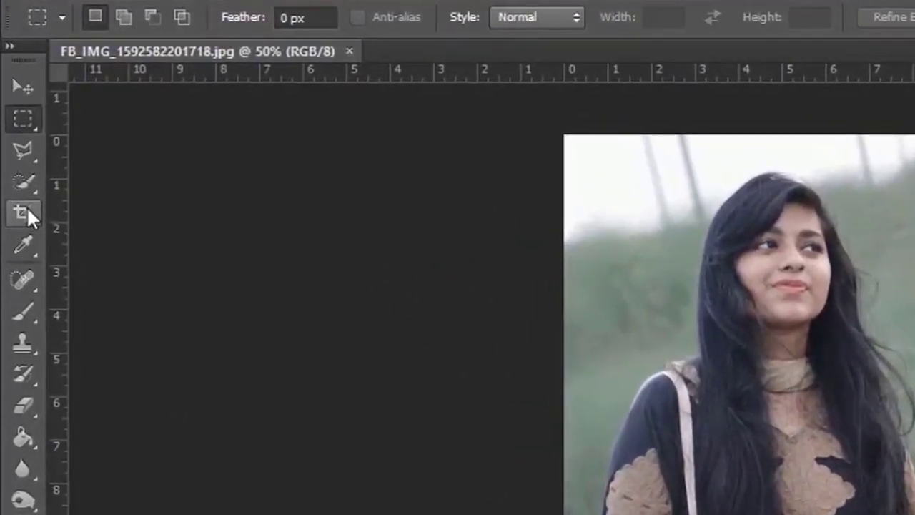
{"action": "left_click", "coordinate": [27, 211]}
{"action": "left_click", "coordinate": [758, 426]}
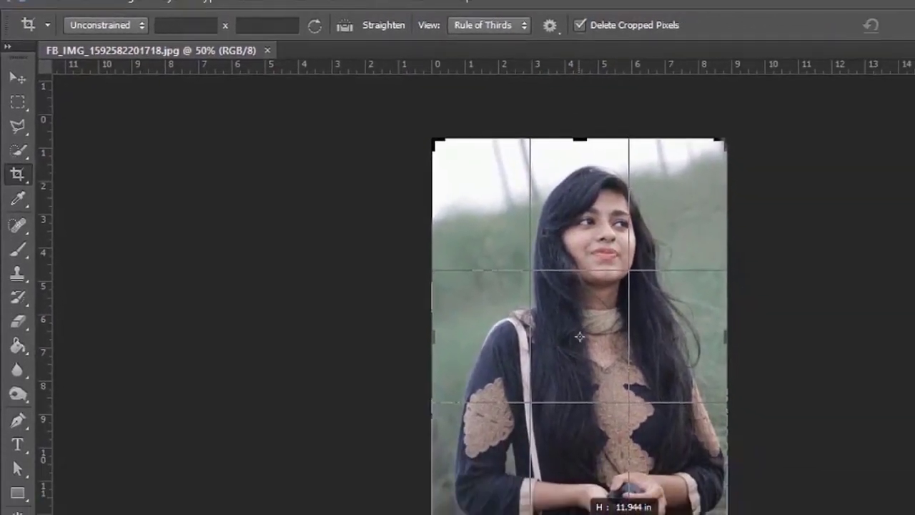
{"action": "left_click_drag", "start_coordinate": [581, 514], "coordinate": [584, 514]}
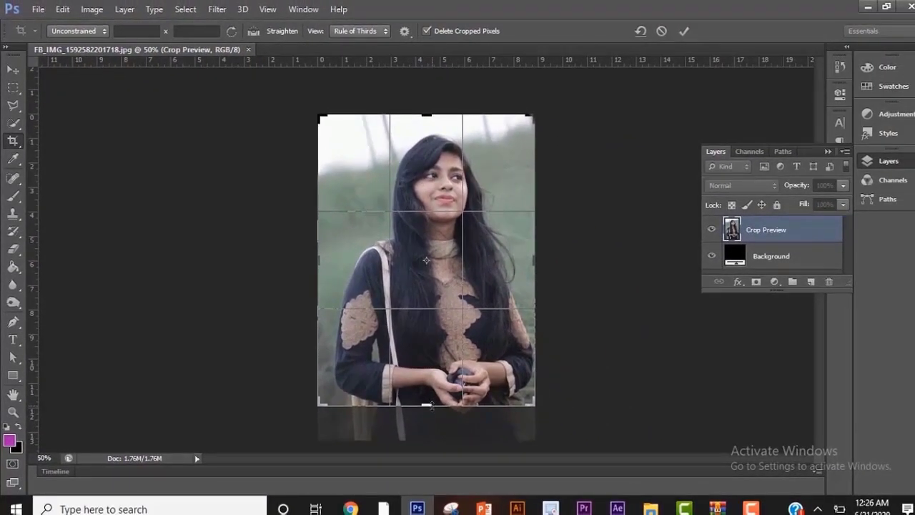
{"action": "left_click_drag", "start_coordinate": [426, 405], "coordinate": [428, 414]}
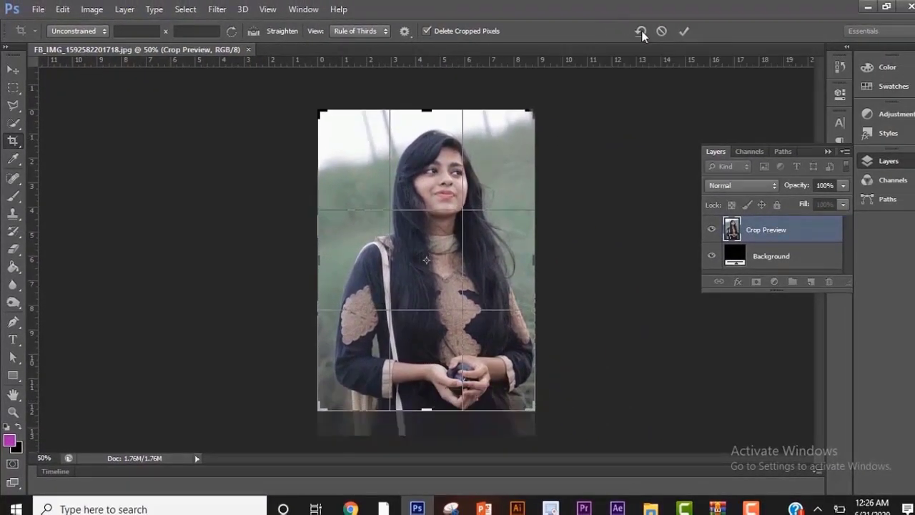
{"action": "left_click", "coordinate": [683, 31]}
{"action": "key", "text": "v"}
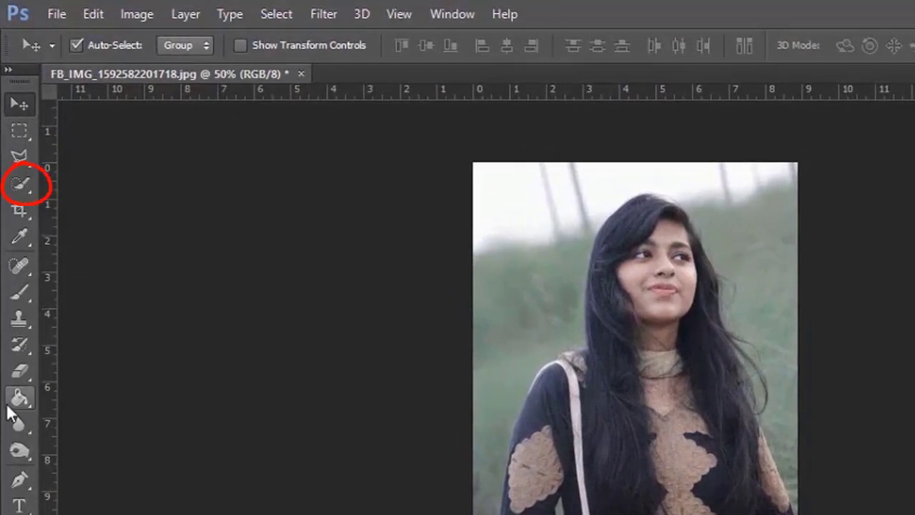
Select the whole woman, including hair, arms and dress, with the Quick Selection tool, enlarging the brush to 8 px
{"action": "left_click", "coordinate": [19, 184]}
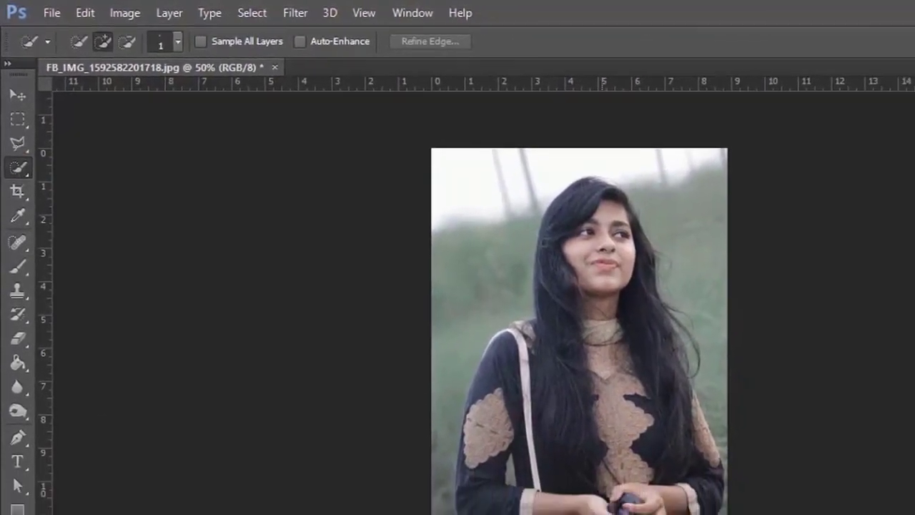
{"action": "key", "text": "ctrl+plus"}
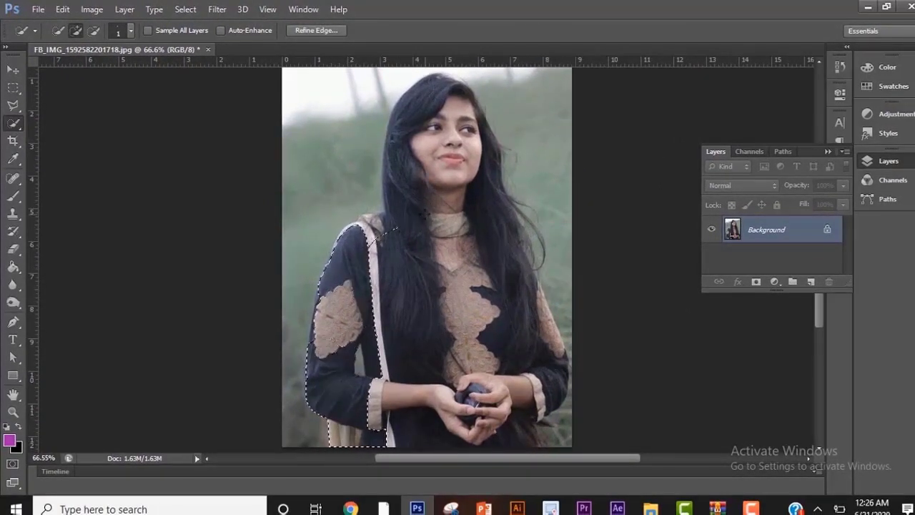
{"action": "left_click", "coordinate": [132, 30]}
{"action": "type", "text": "8"}
{"action": "key", "text": "Return"}
{"action": "left_click_drag", "start_coordinate": [425, 127], "coordinate": [405, 147]}
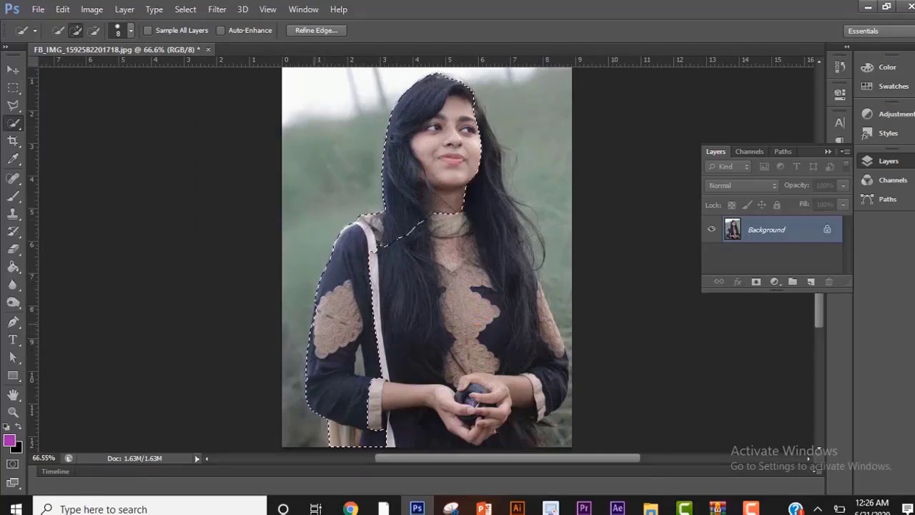
{"action": "left_click_drag", "start_coordinate": [447, 236], "coordinate": [457, 371]}
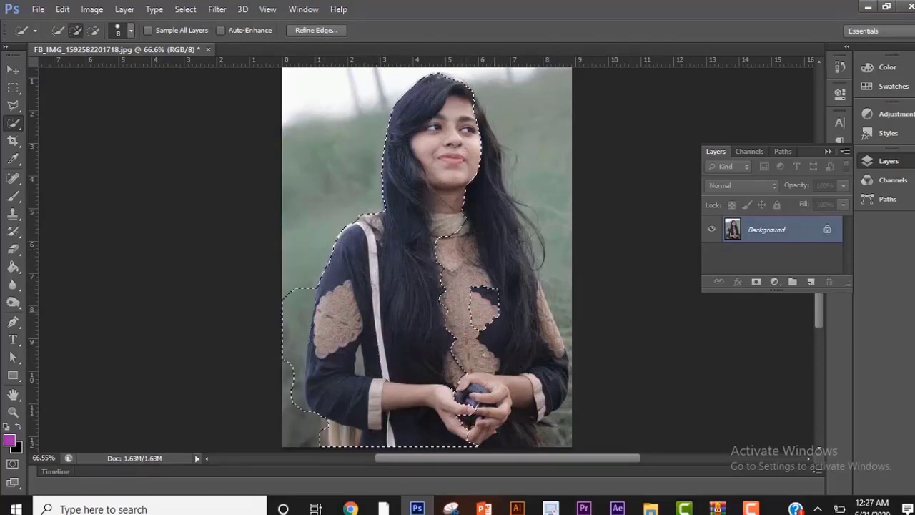
{"action": "left_click_drag", "start_coordinate": [494, 214], "coordinate": [537, 336]}
{"action": "left_click_drag", "start_coordinate": [472, 400], "coordinate": [551, 436]}
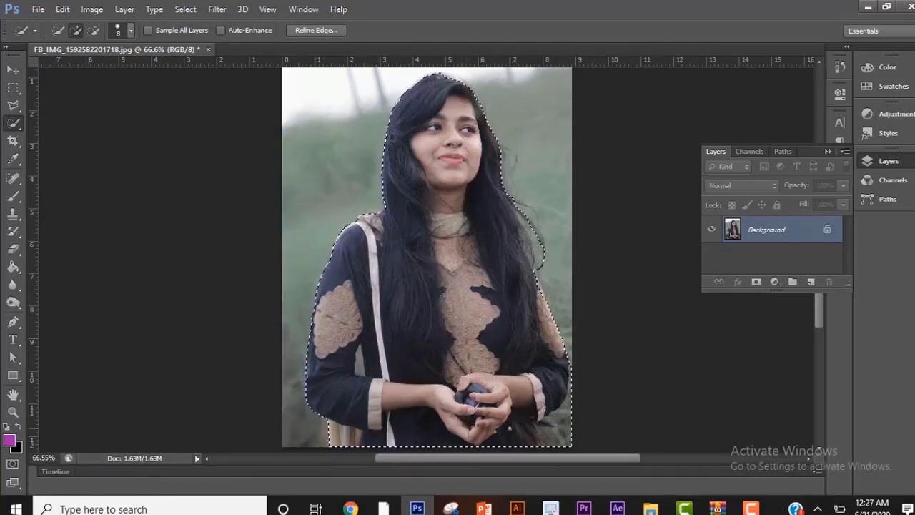
Remove the background beside the lower-right sleeve from the selection and, with a 1 px brush, tidy the sleeve edge and include the lowest hair ends
{"action": "scroll", "coordinate": [576, 449], "scroll_direction": "up", "scroll_amount": 3}
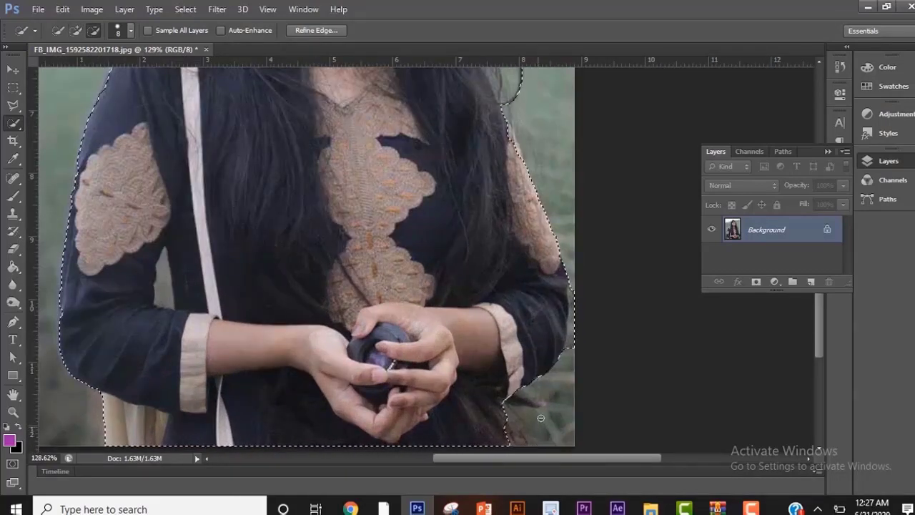
{"action": "left_click", "coordinate": [131, 31]}
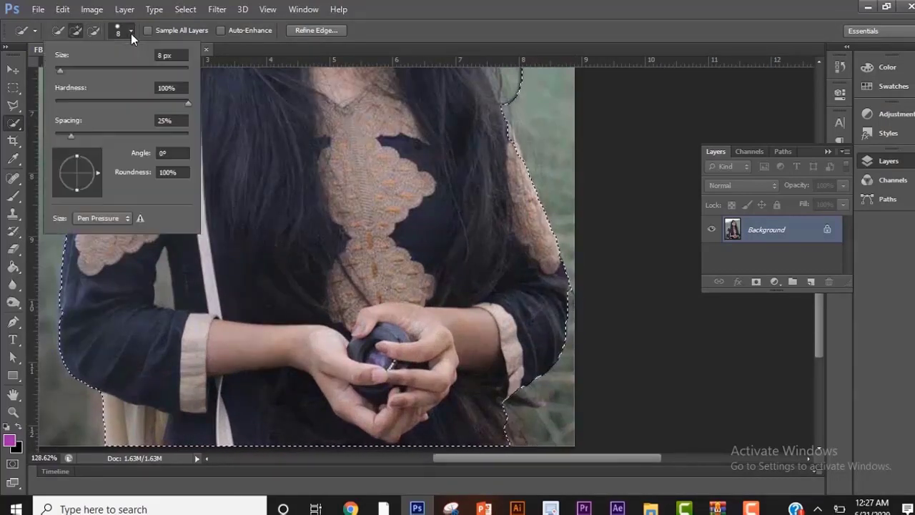
{"action": "type", "text": "1"}
{"action": "key", "text": "Return"}
{"action": "scroll", "coordinate": [307, 261], "scroll_direction": "up", "scroll_amount": 2}
{"action": "scroll", "coordinate": [570, 309], "scroll_direction": "up", "scroll_amount": 3}
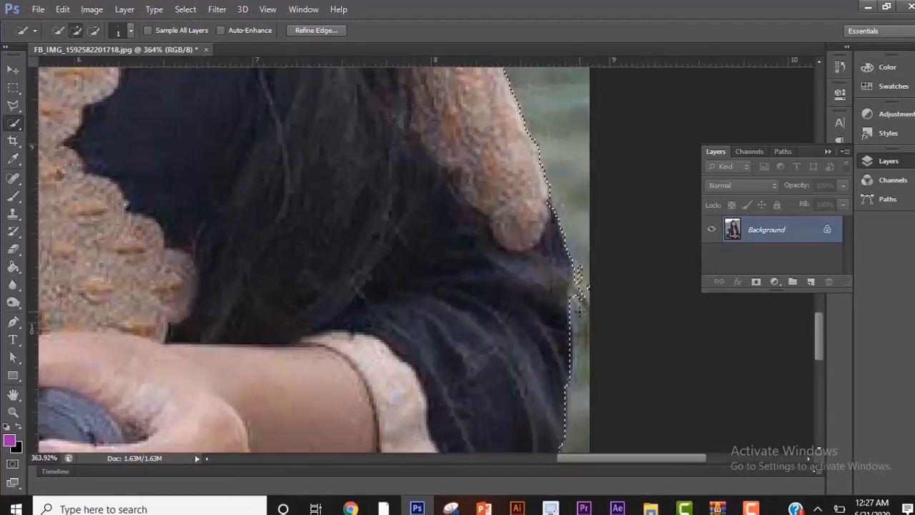
{"action": "key", "text": "alt"}
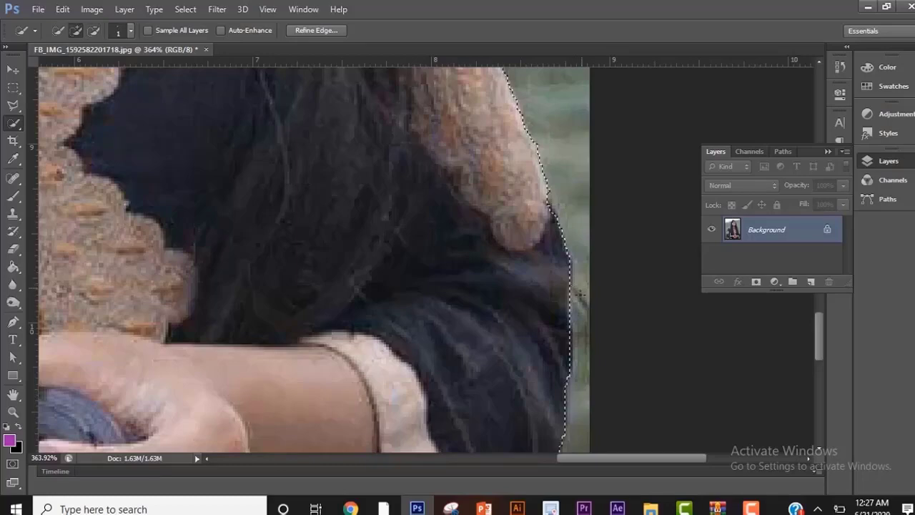
{"action": "scroll", "coordinate": [576, 284], "scroll_direction": "down", "scroll_amount": 3}
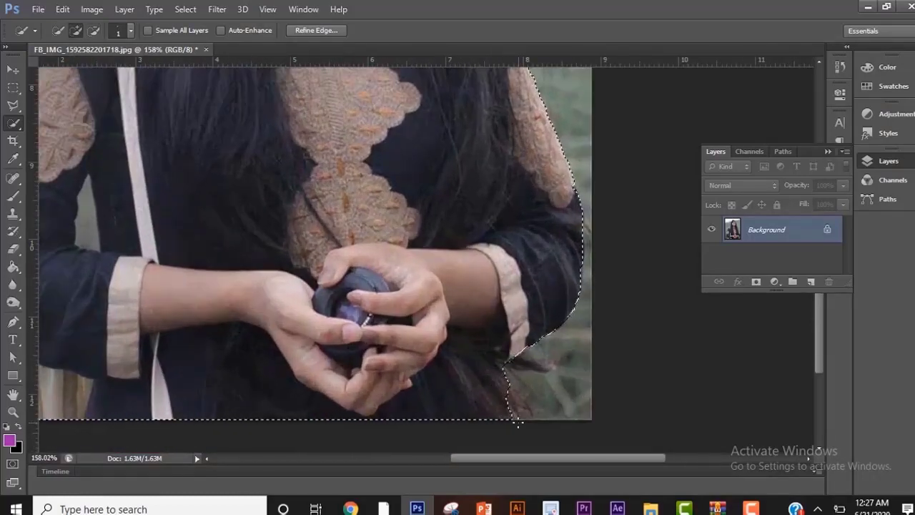
{"action": "left_click_drag", "start_coordinate": [527, 423], "coordinate": [528, 416]}
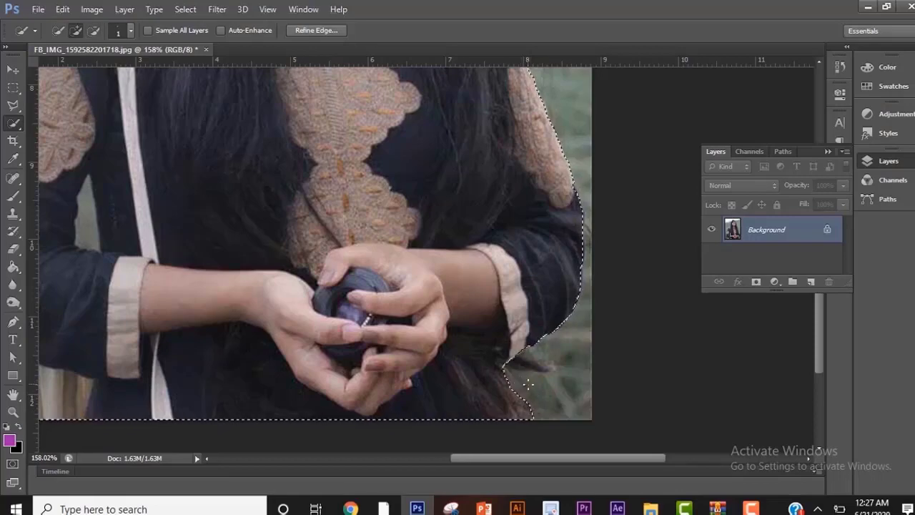
Exclude the background enclosed by the loose hair loop beside the right shoulder and refine the selection around its strands
{"action": "scroll", "coordinate": [528, 384], "scroll_direction": "down", "scroll_amount": 4}
{"action": "scroll", "coordinate": [543, 289], "scroll_direction": "up", "scroll_amount": 2}
{"action": "mouse_move", "coordinate": [504, 251]}
{"action": "left_mouse_down"}
{"action": "mouse_move", "coordinate": [494, 215]}
{"action": "mouse_move", "coordinate": [492, 232]}
{"action": "left_mouse_up"}
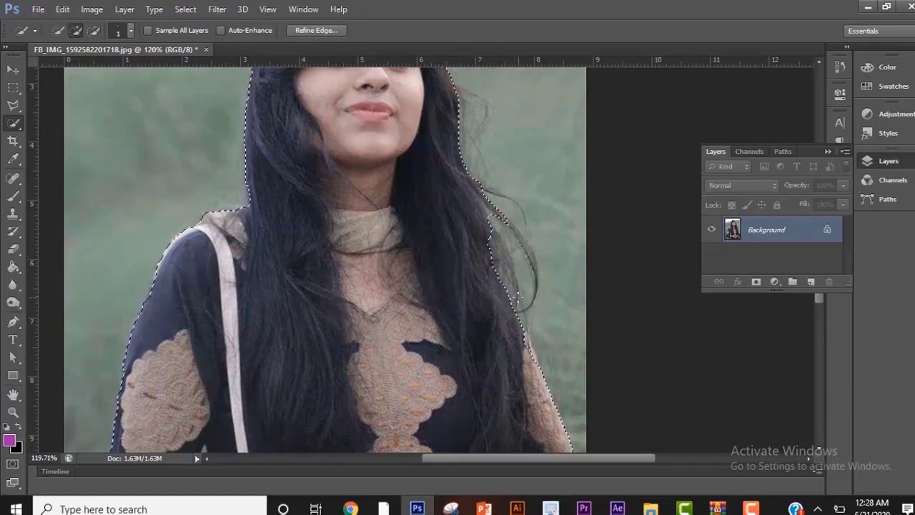
{"action": "scroll", "coordinate": [533, 321], "scroll_direction": "up", "scroll_amount": 1}
{"action": "scroll", "coordinate": [533, 320], "scroll_direction": "up", "scroll_amount": 1}
{"action": "scroll", "coordinate": [475, 175], "scroll_direction": "up", "scroll_amount": 2}
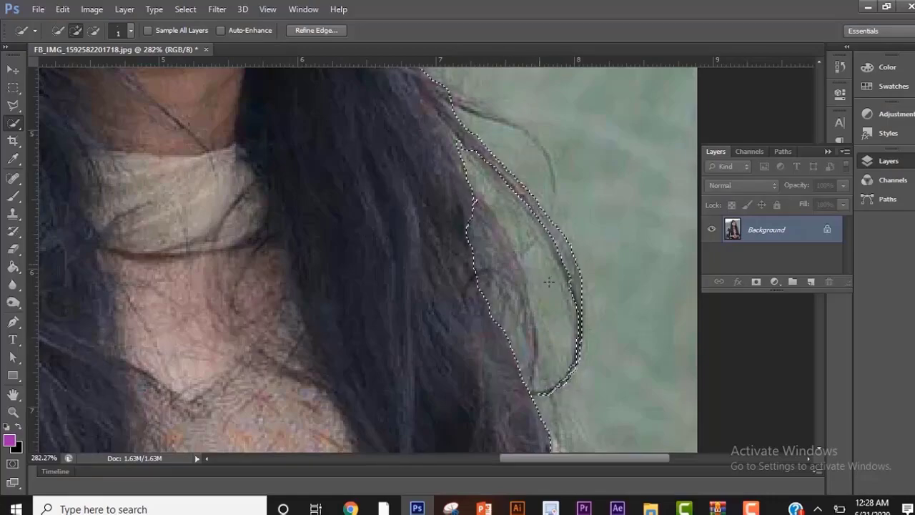
{"action": "scroll", "coordinate": [544, 275], "scroll_direction": "up", "scroll_amount": 3}
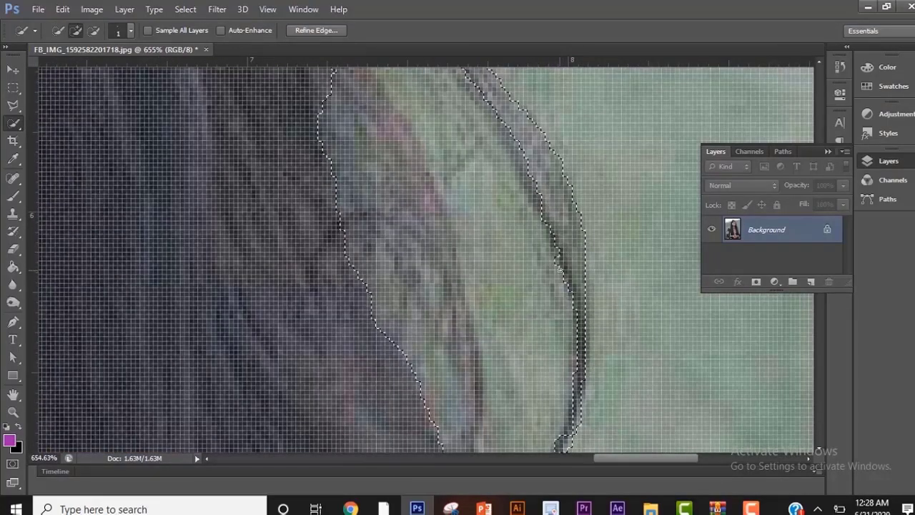
{"action": "scroll", "coordinate": [563, 273], "scroll_direction": "down", "scroll_amount": 4}
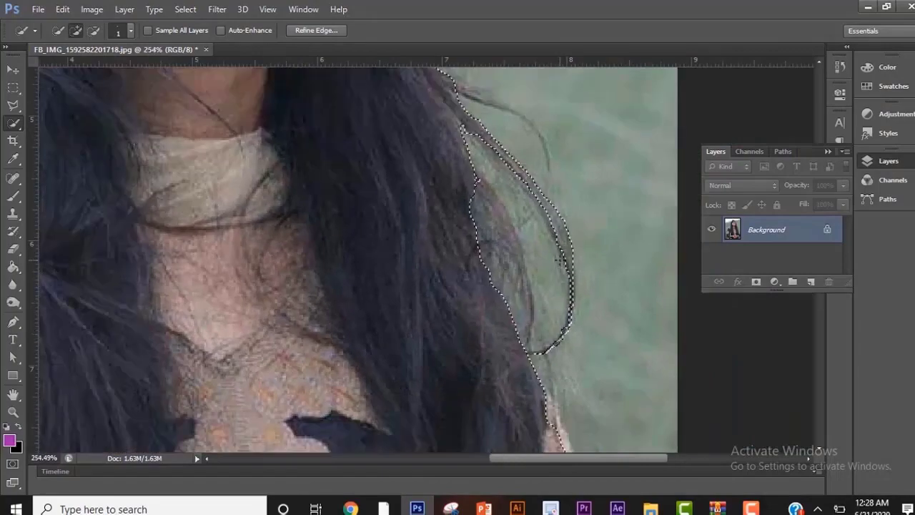
{"action": "scroll", "coordinate": [560, 261], "scroll_direction": "up", "scroll_amount": 2}
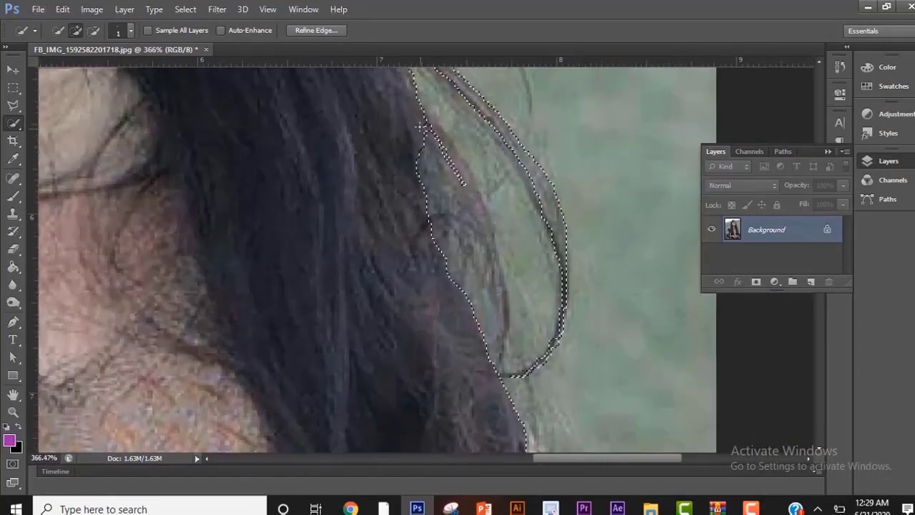
{"action": "left_click", "coordinate": [425, 129]}
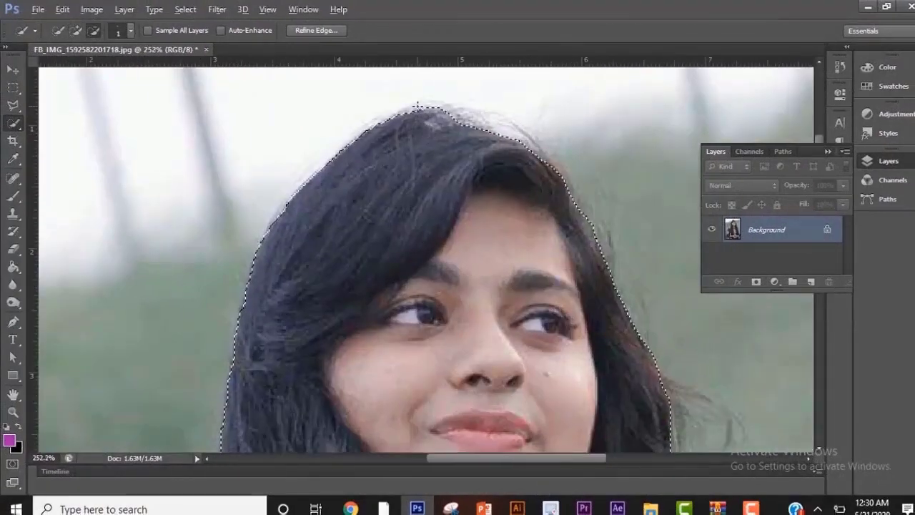
Refine the selection outline around the crown of the head and the hair beside the face
{"action": "scroll", "coordinate": [419, 108], "scroll_direction": "down", "scroll_amount": 5}
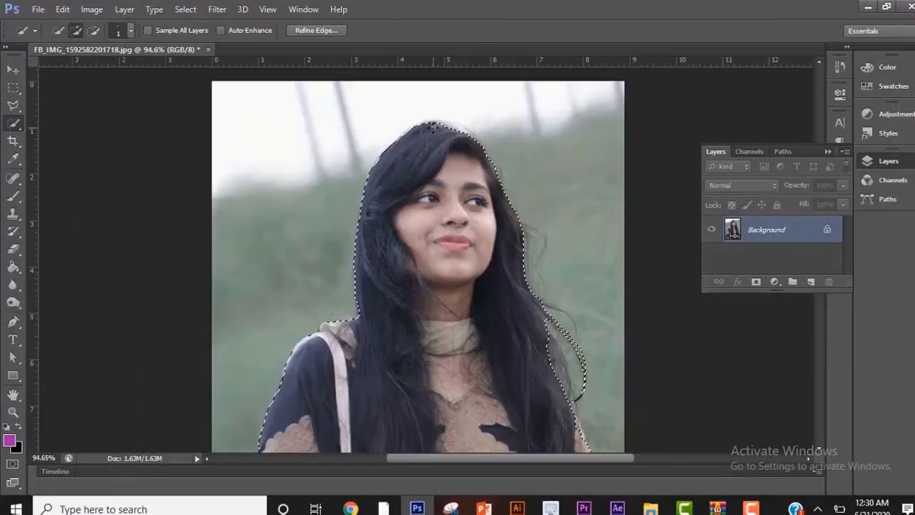
{"action": "scroll", "coordinate": [432, 127], "scroll_direction": "up", "scroll_amount": 5}
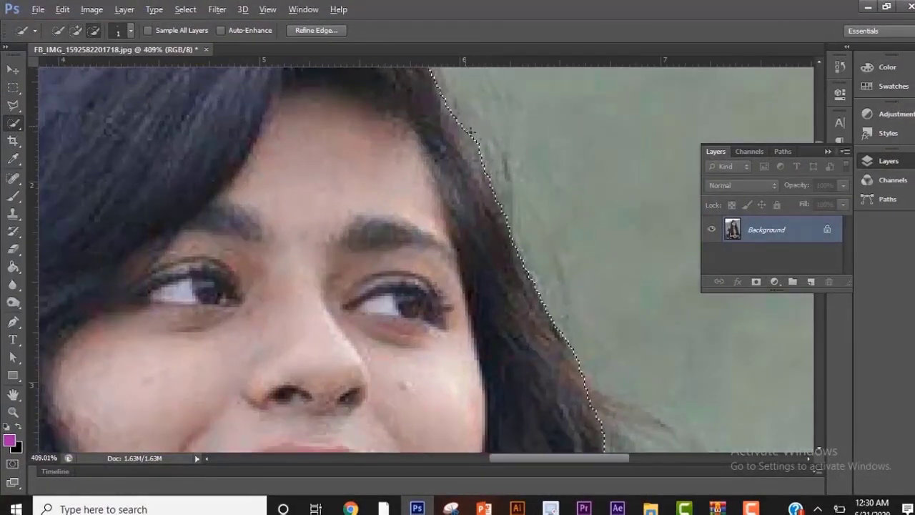
{"action": "scroll", "coordinate": [425, 160], "scroll_direction": "down", "scroll_amount": 6}
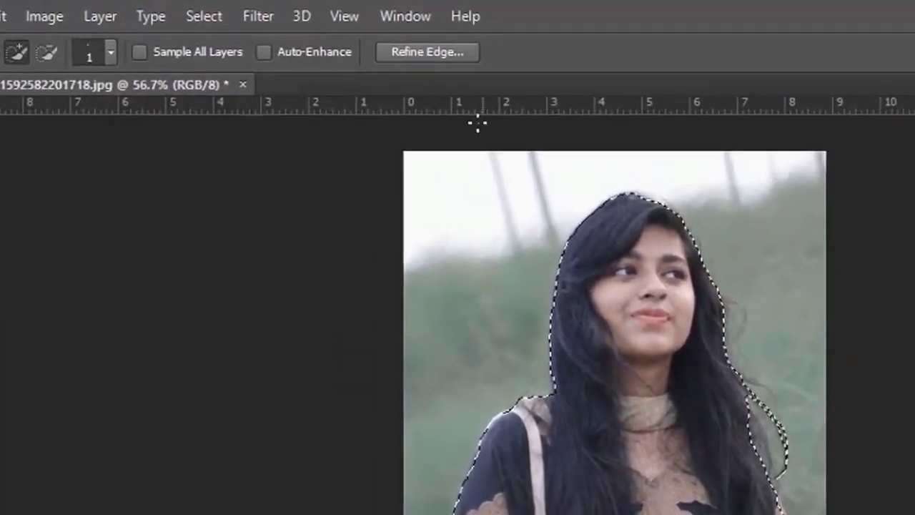
Open Refine Edge for the selection, previewed on black with Smart Radius enabled, and set the radius to 5.5 px
{"action": "left_click", "coordinate": [451, 54]}
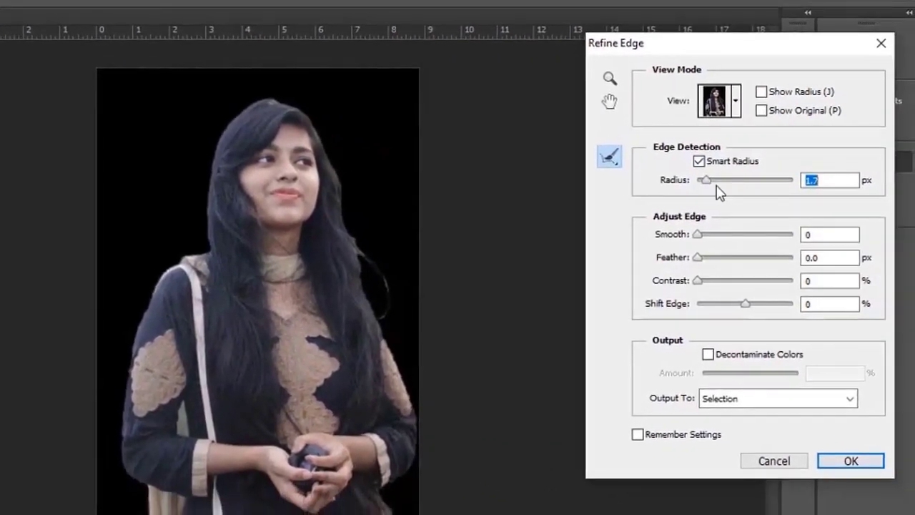
{"action": "mouse_move", "coordinate": [736, 195]}
{"action": "left_mouse_down"}
{"action": "mouse_move", "coordinate": [751, 198]}
{"action": "mouse_move", "coordinate": [725, 184]}
{"action": "mouse_move", "coordinate": [746, 181]}
{"action": "left_mouse_up"}
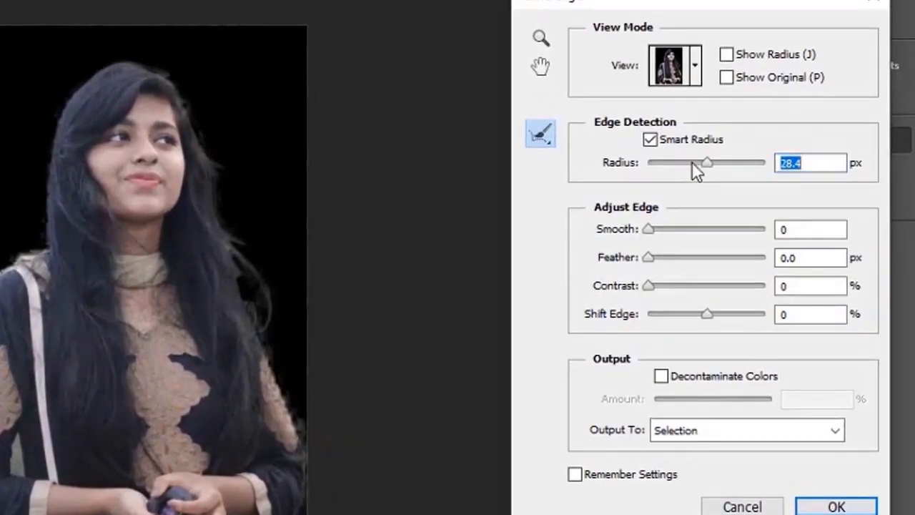
{"action": "left_click", "coordinate": [693, 163]}
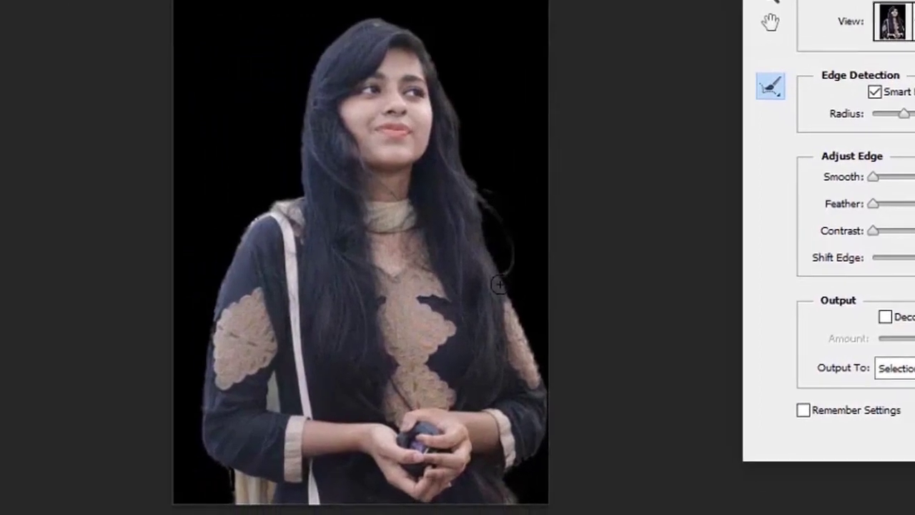
Paint with the Refine Radius brush along the hair edges on both sides to recover the fine loose strands
{"action": "mouse_move", "coordinate": [515, 192]}
{"action": "left_mouse_down"}
{"action": "mouse_move", "coordinate": [529, 225]}
{"action": "mouse_move", "coordinate": [529, 275]}
{"action": "left_mouse_up"}
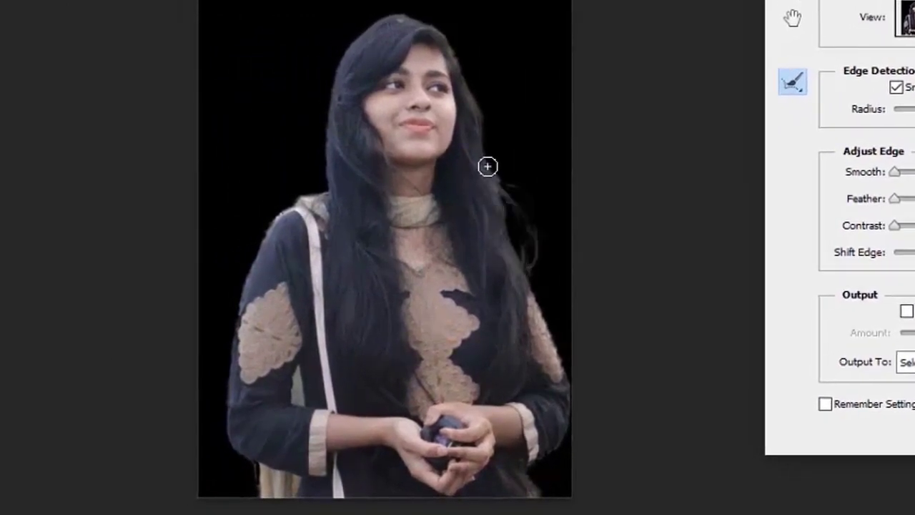
{"action": "scroll", "coordinate": [513, 270], "scroll_direction": "up", "scroll_amount": 3}
{"action": "mouse_move", "coordinate": [503, 123]}
{"action": "left_mouse_down"}
{"action": "mouse_move", "coordinate": [527, 142]}
{"action": "mouse_move", "coordinate": [564, 213]}
{"action": "left_mouse_up"}
{"action": "mouse_move", "coordinate": [461, 20]}
{"action": "left_mouse_down"}
{"action": "mouse_move", "coordinate": [479, 115]}
{"action": "mouse_move", "coordinate": [544, 289]}
{"action": "left_mouse_up"}
{"action": "scroll", "coordinate": [482, 245], "scroll_direction": "down", "scroll_amount": 3}
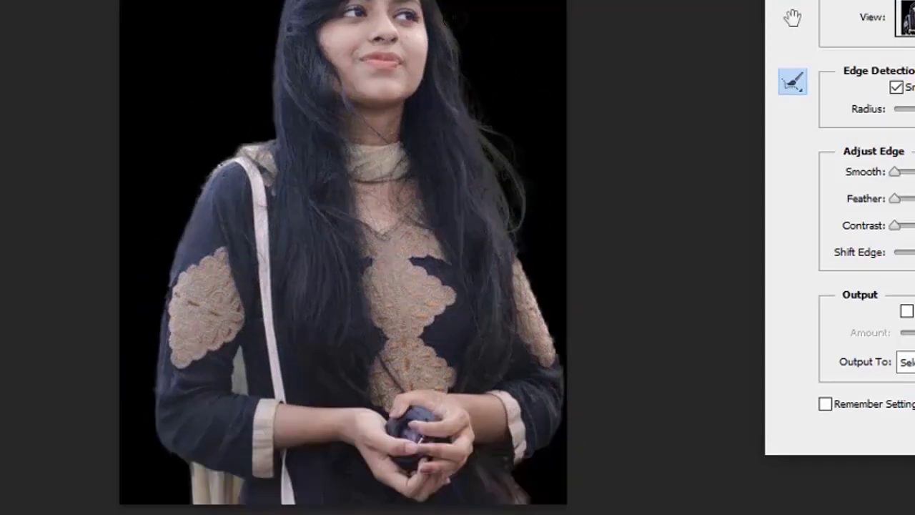
{"action": "scroll", "coordinate": [457, 143], "scroll_direction": "up", "scroll_amount": 2}
{"action": "left_click_drag", "start_coordinate": [438, 40], "coordinate": [479, 246]}
{"action": "mouse_move", "coordinate": [206, 3]}
{"action": "left_mouse_down"}
{"action": "mouse_move", "coordinate": [178, 89]}
{"action": "mouse_move", "coordinate": [172, 259]}
{"action": "mouse_move", "coordinate": [105, 294]}
{"action": "mouse_move", "coordinate": [63, 356]}
{"action": "left_mouse_up"}
{"action": "scroll", "coordinate": [343, 231], "scroll_direction": "down", "scroll_amount": 3}
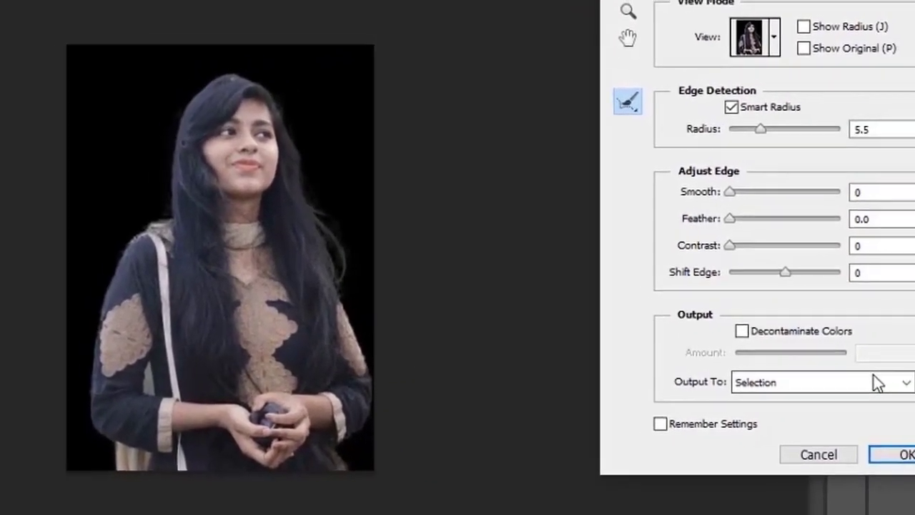
Output the refined selection as a New Layer with Layer Mask and apply the refinement
{"action": "left_click", "coordinate": [904, 367]}
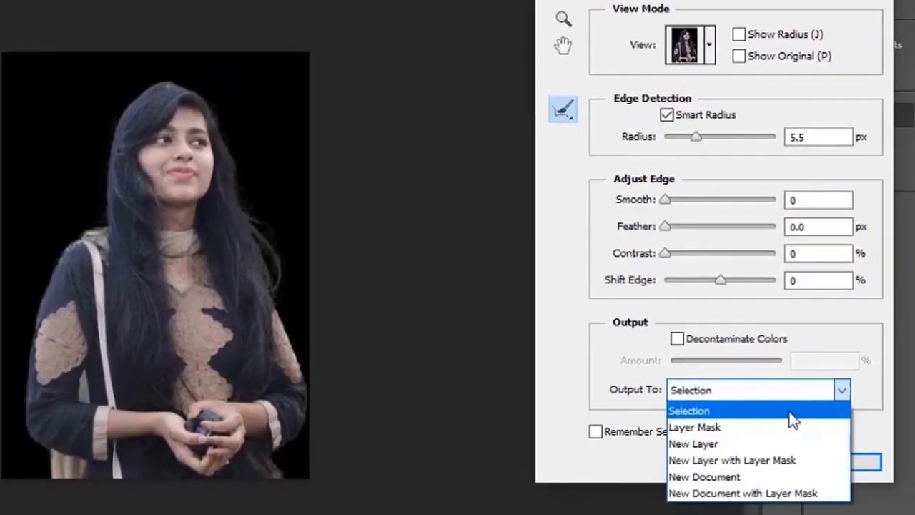
{"action": "left_click", "coordinate": [676, 461]}
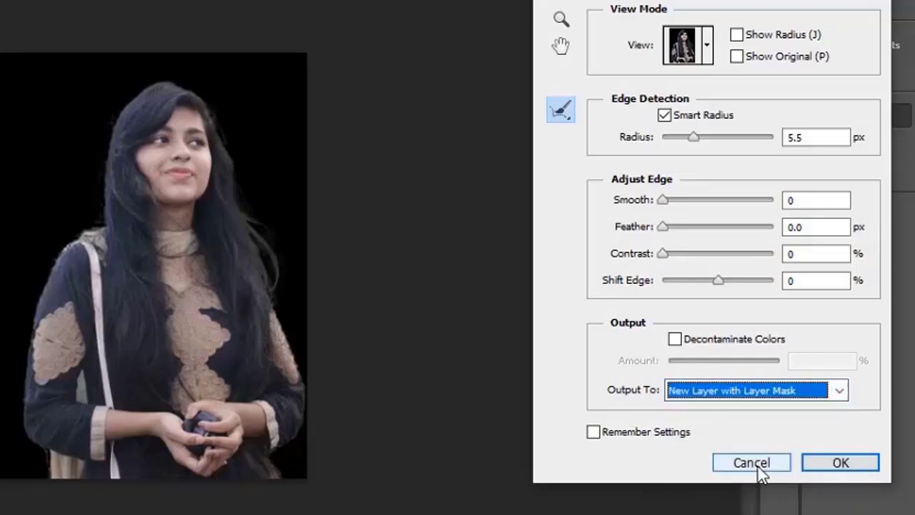
{"action": "left_click", "coordinate": [841, 462]}
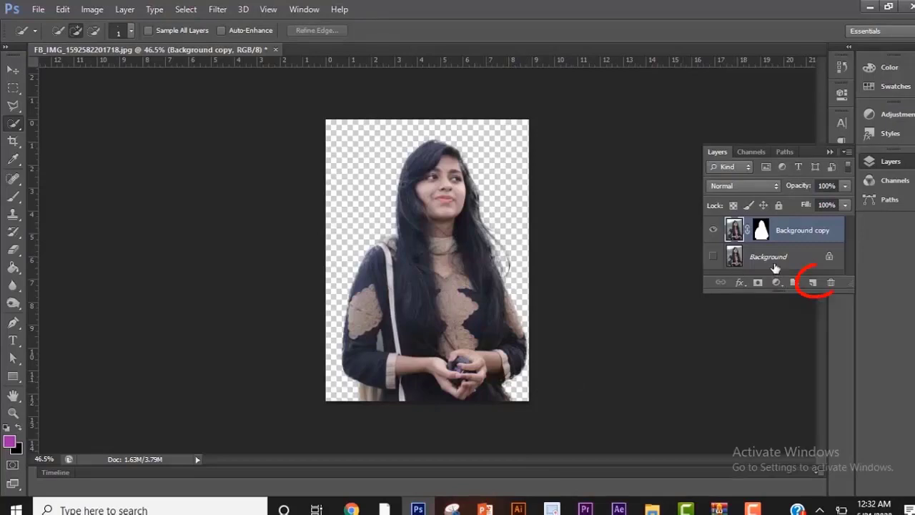
Add a new layer beneath the woman's cutout and fill it with white
{"action": "left_click", "coordinate": [776, 266]}
{"action": "left_click", "coordinate": [809, 283]}
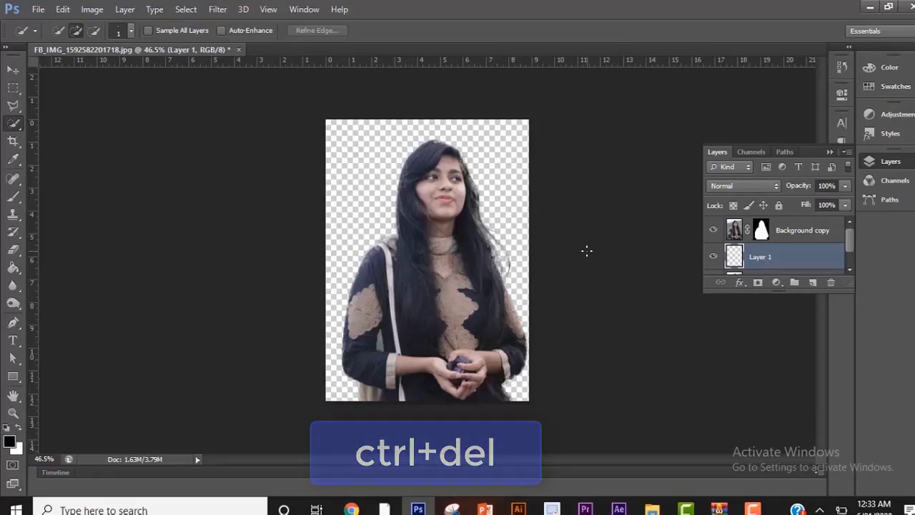
{"action": "key", "text": "ctrl+Delete"}
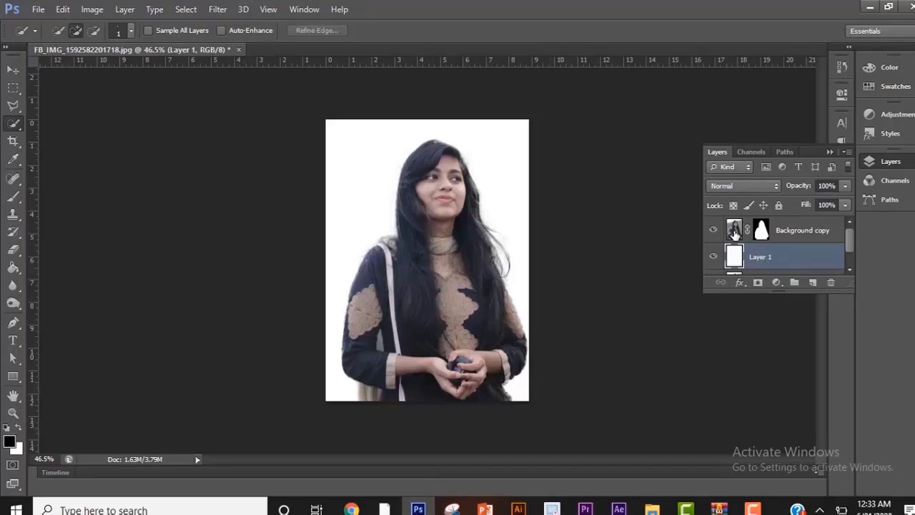
Convert the cutout layer and the white layer together into one Smart Object
{"action": "left_click", "coordinate": [735, 230], "text": "shift"}
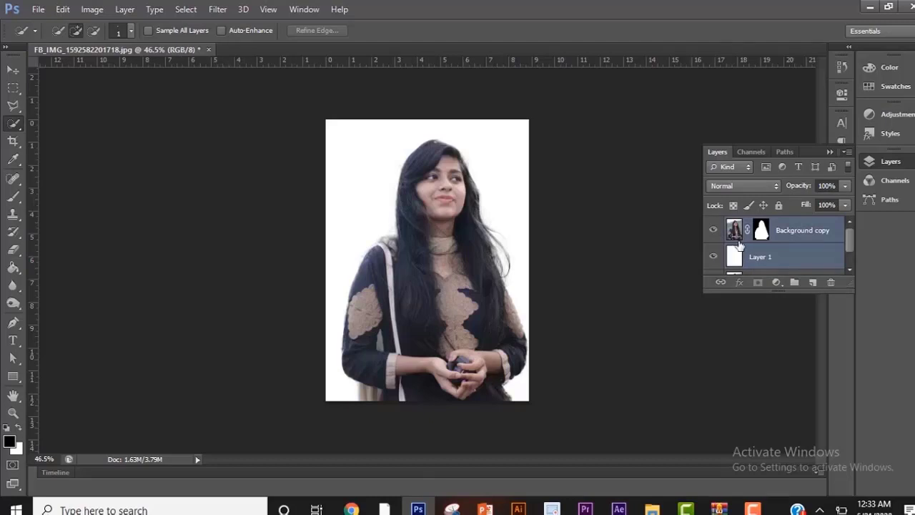
{"action": "right_click", "coordinate": [740, 245]}
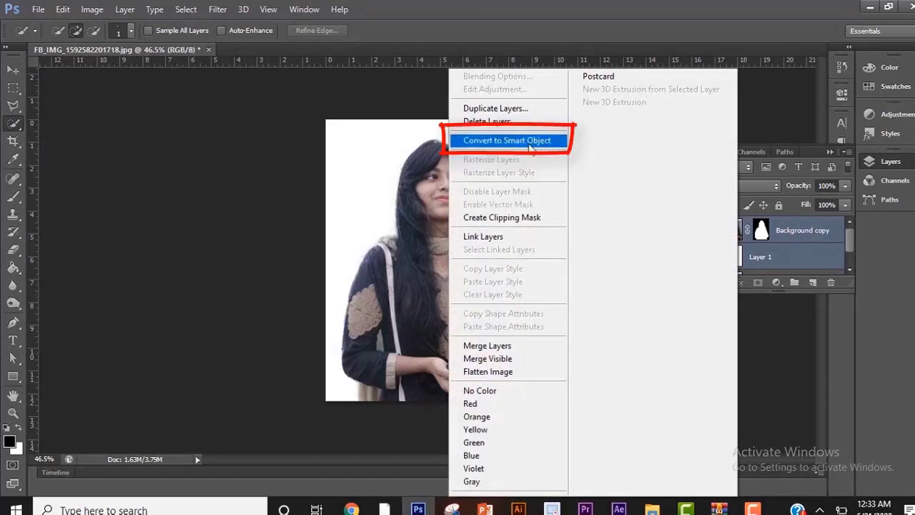
{"action": "left_click", "coordinate": [529, 141]}
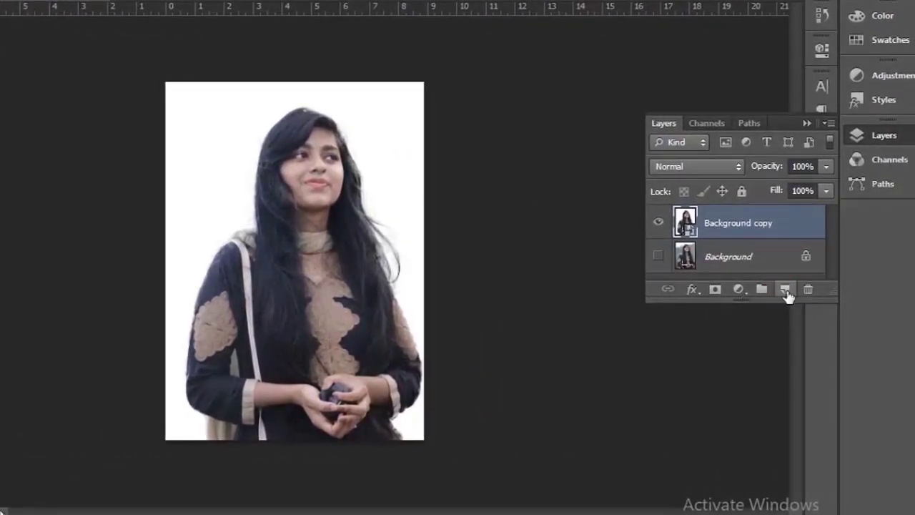
Add two empty layers between the Smart Object and the original Background, and fill the lower one with white
{"action": "left_click", "coordinate": [744, 265]}
{"action": "left_click", "coordinate": [784, 289]}
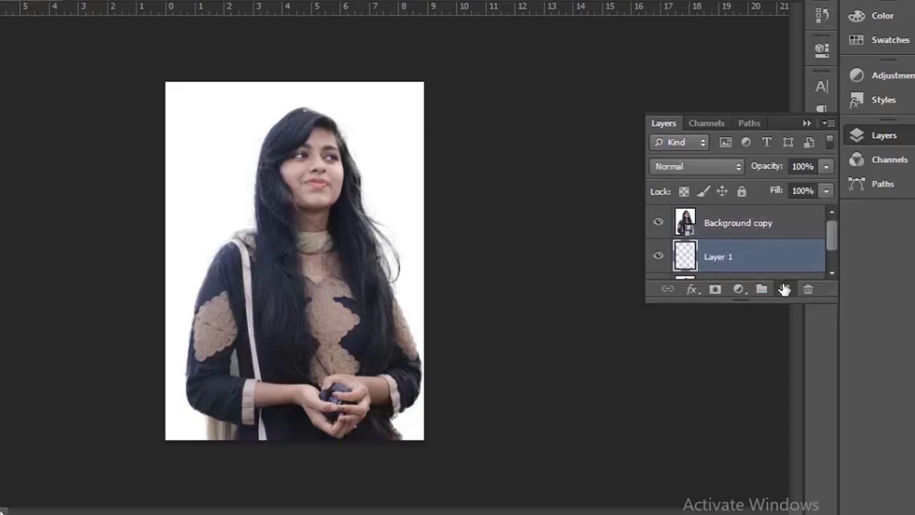
{"action": "scroll", "coordinate": [739, 241], "scroll_direction": "down", "scroll_amount": 2}
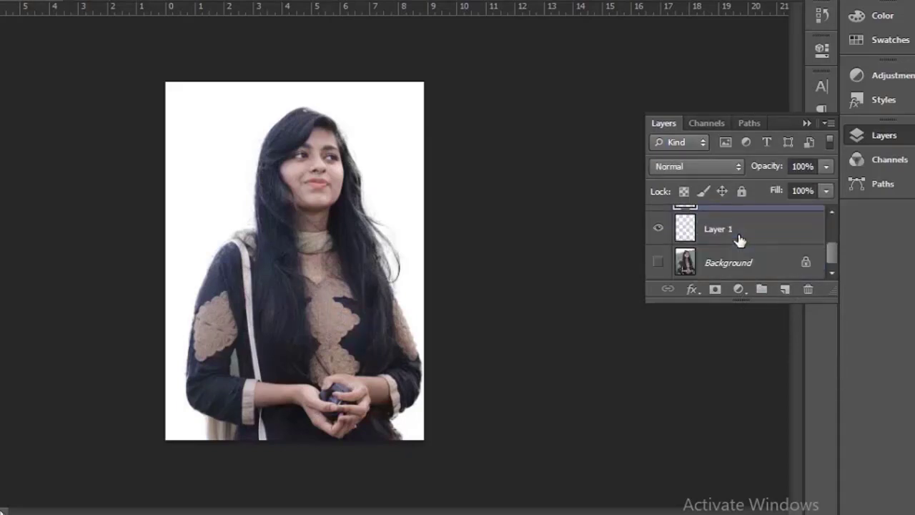
{"action": "scroll", "coordinate": [740, 241], "scroll_direction": "up", "scroll_amount": 1}
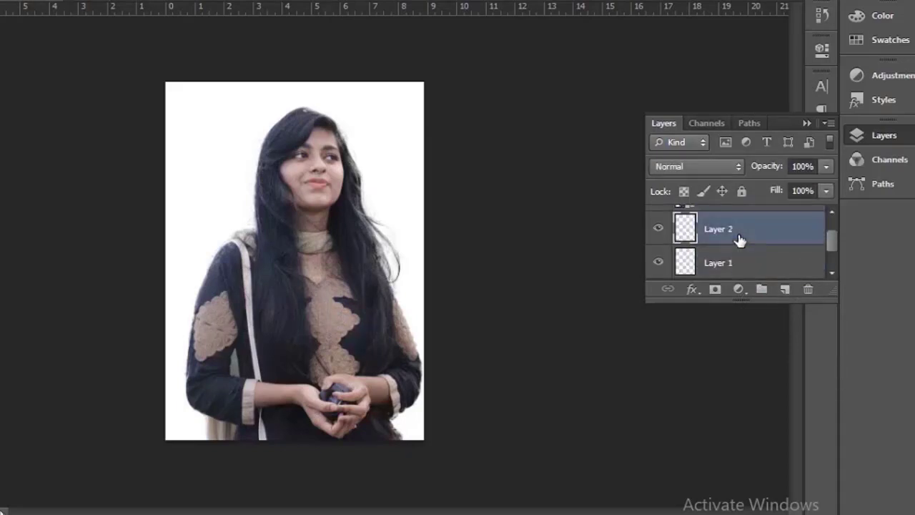
{"action": "left_click", "coordinate": [703, 264]}
{"action": "key", "text": "ctrl+Delete"}
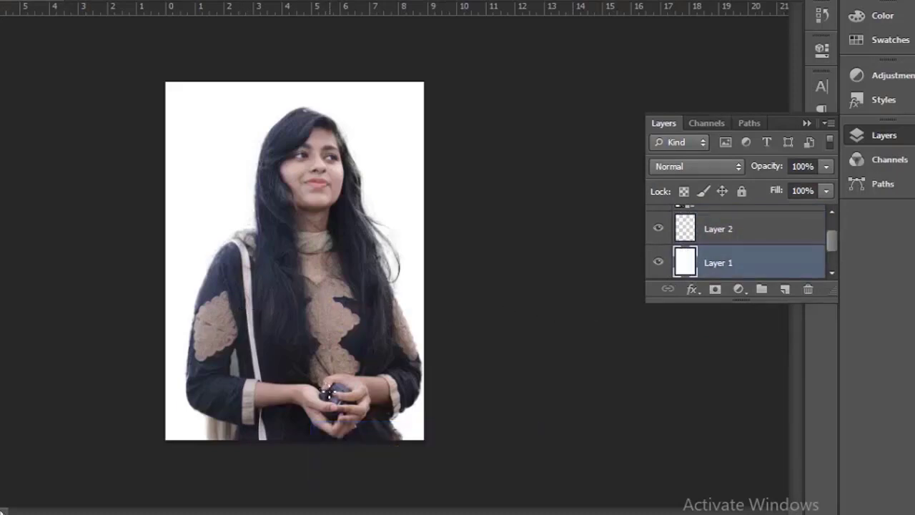
Hide the woman's Smart Object layer and activate the Brush Tool with the empty Layer 2 selected
{"action": "scroll", "coordinate": [702, 245], "scroll_direction": "up", "scroll_amount": 1}
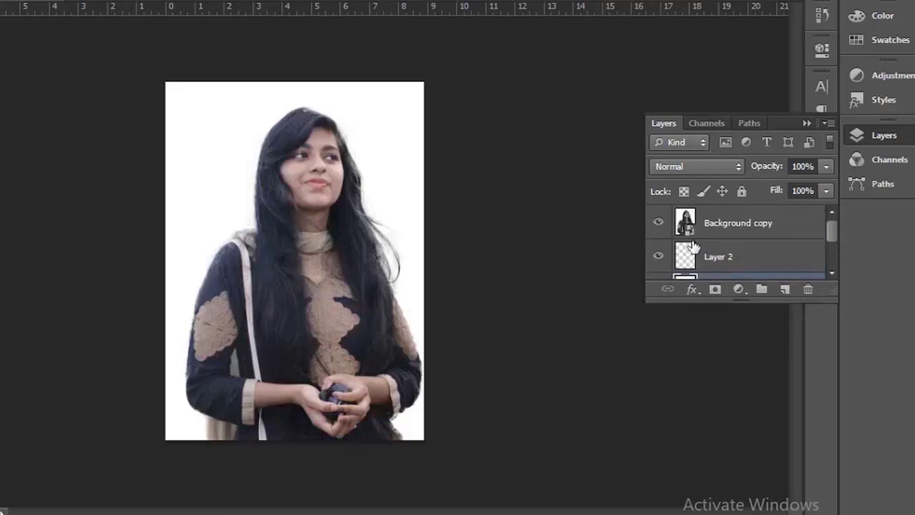
{"action": "left_click_drag", "start_coordinate": [695, 243], "coordinate": [700, 280]}
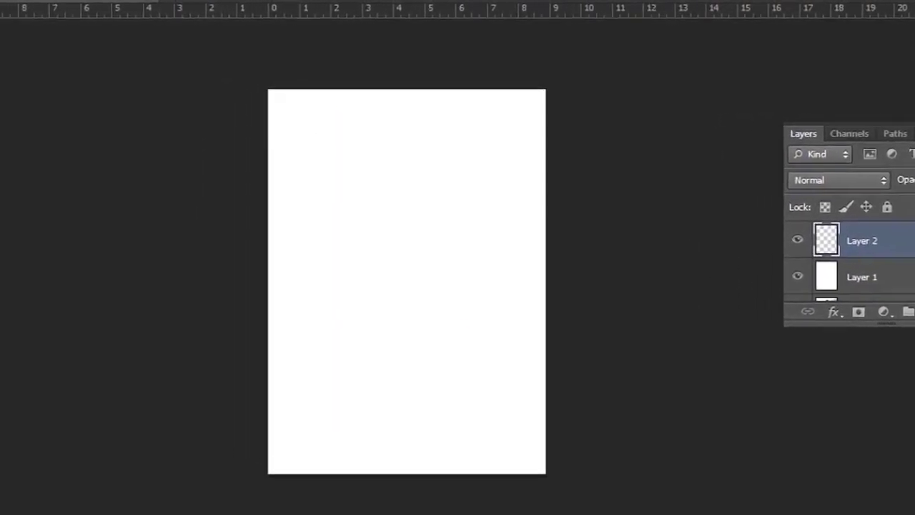
{"action": "left_click", "coordinate": [22, 234]}
{"action": "left_click", "coordinate": [22, 234]}
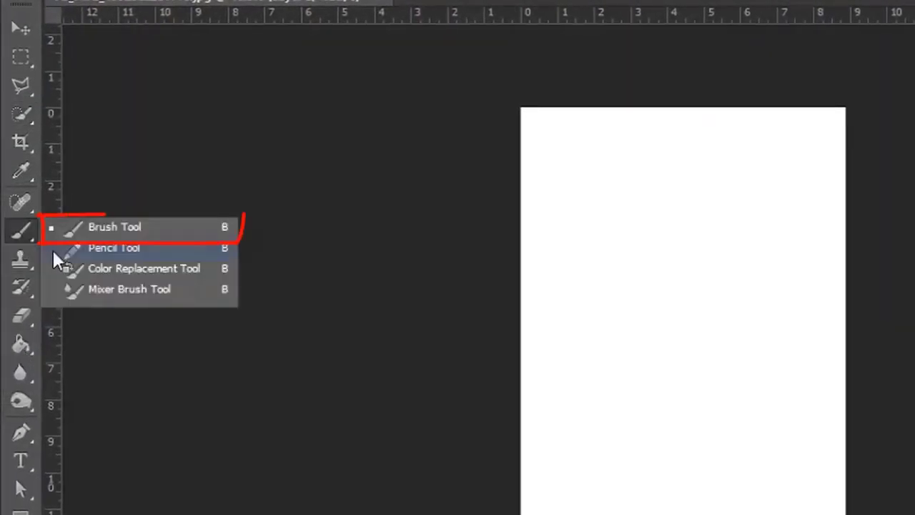
{"action": "left_click", "coordinate": [91, 234]}
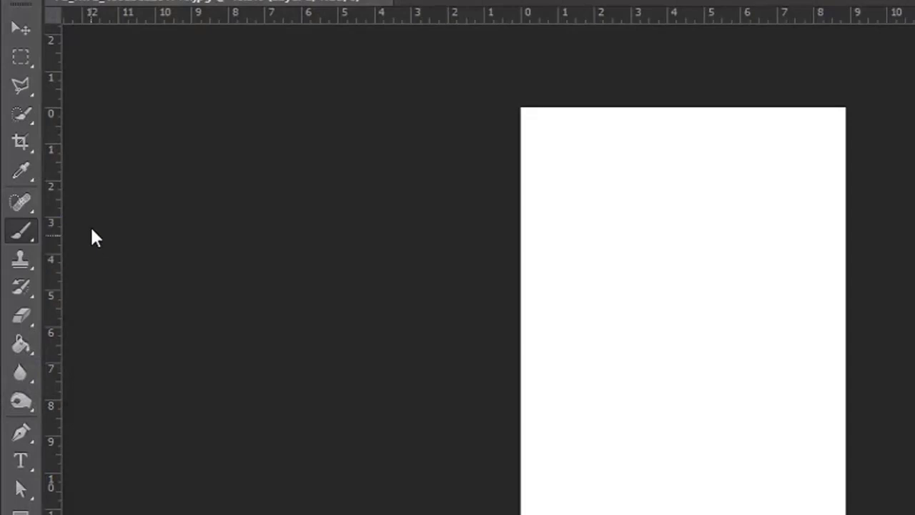
Choose the 717 px splatter brush tip and set the foreground color to dark blue 080d71
{"action": "left_click", "coordinate": [95, 11]}
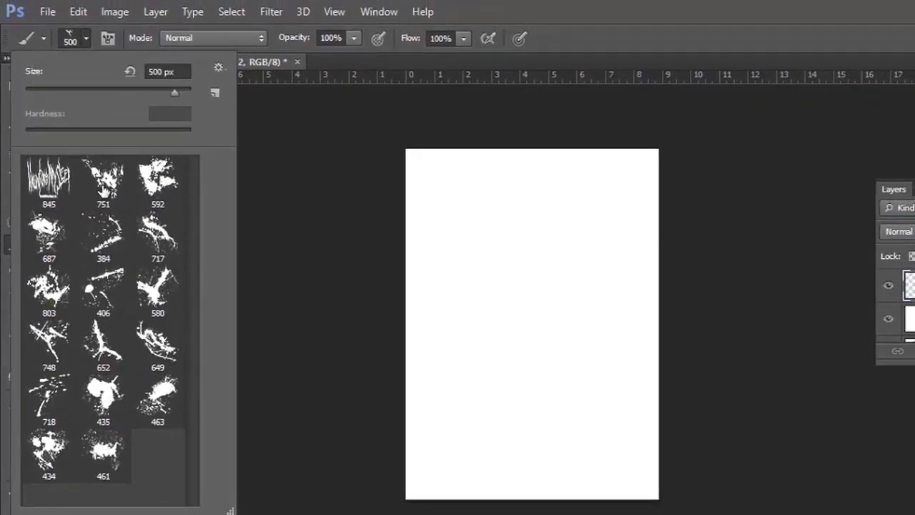
{"action": "left_click", "coordinate": [104, 185]}
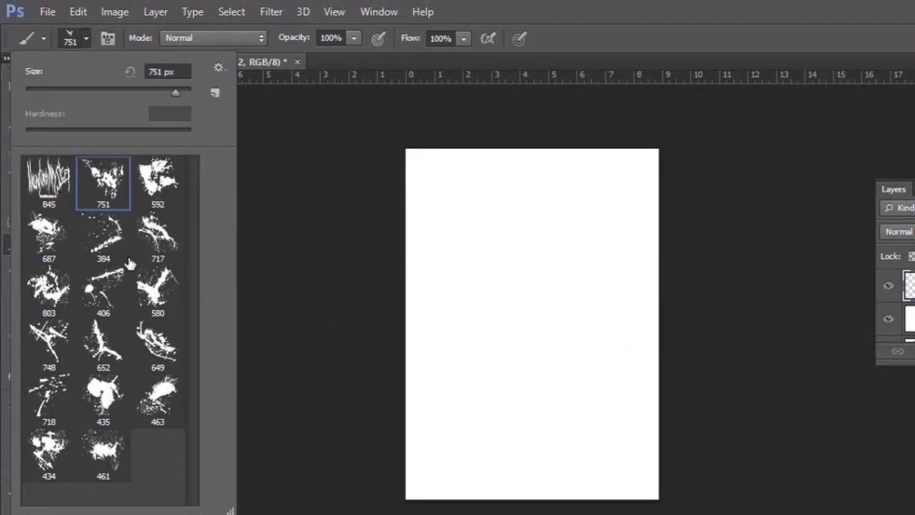
{"action": "left_click", "coordinate": [148, 239]}
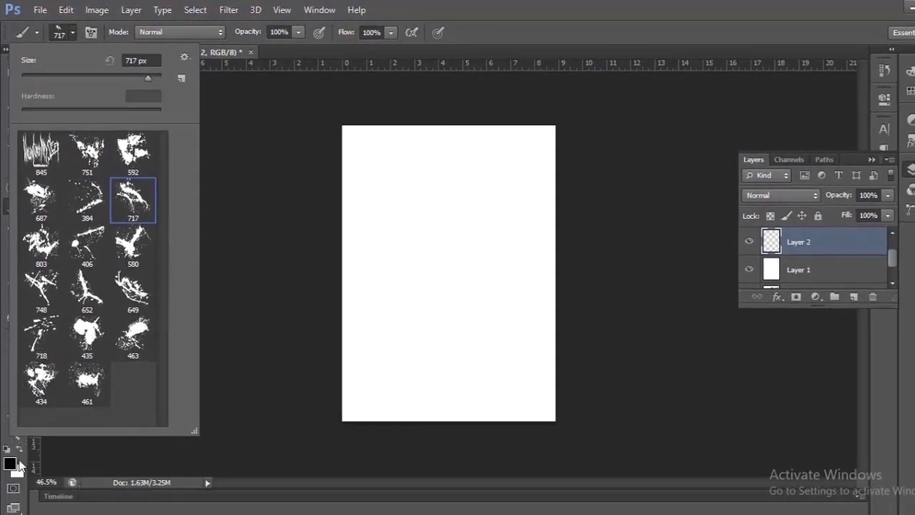
{"action": "left_click", "coordinate": [11, 464]}
{"action": "left_click", "coordinate": [503, 192]}
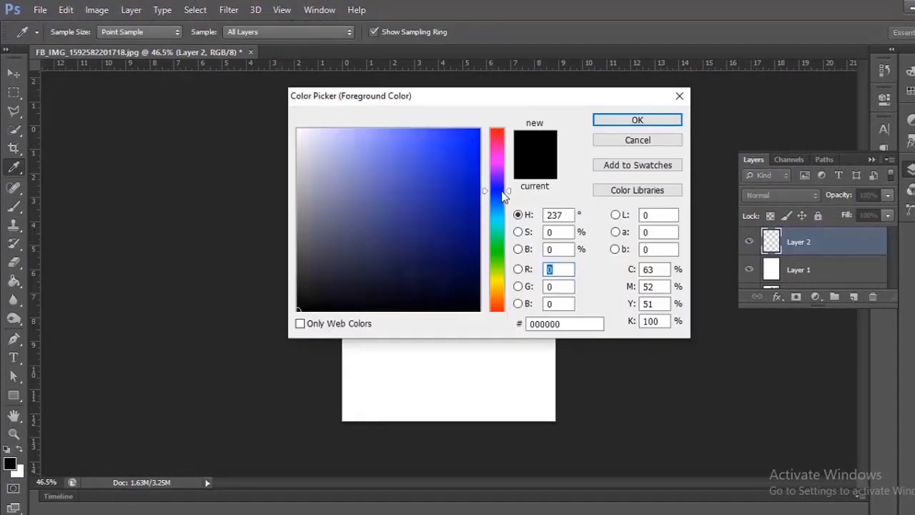
{"action": "mouse_move", "coordinate": [465, 227]}
{"action": "left_mouse_down"}
{"action": "mouse_move", "coordinate": [466, 208]}
{"action": "mouse_move", "coordinate": [467, 230]}
{"action": "left_mouse_up"}
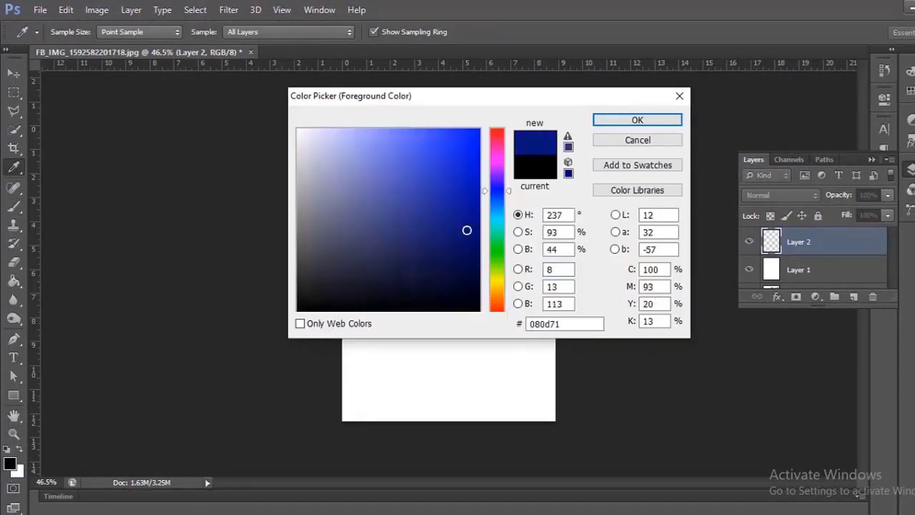
{"action": "left_click", "coordinate": [637, 119]}
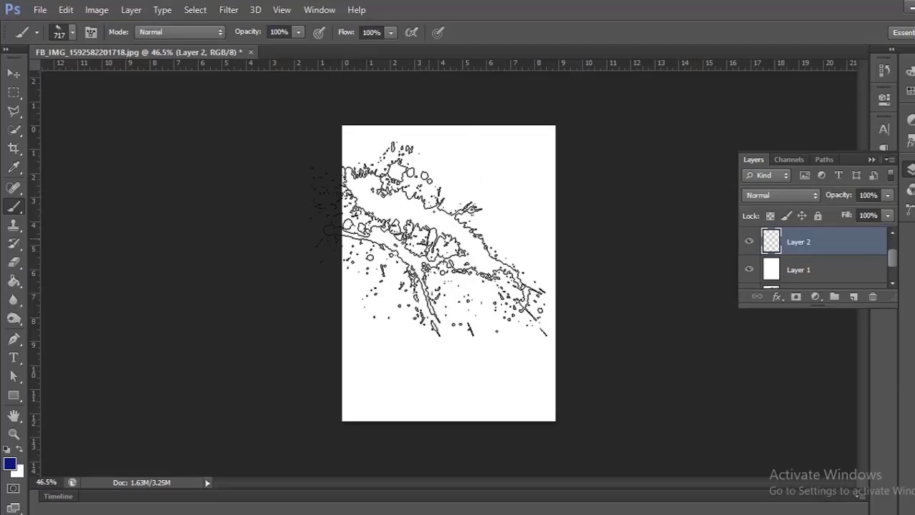
Stamp one dark blue splatter across the middle of Layer 2 with the brush enlarged to 800 px
{"action": "left_click", "coordinate": [450, 261]}
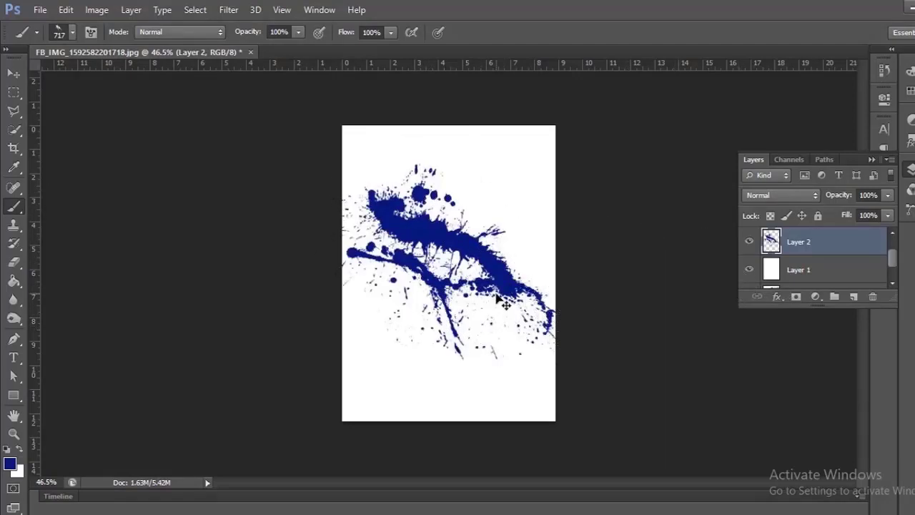
{"action": "key", "text": "ctrl+z"}
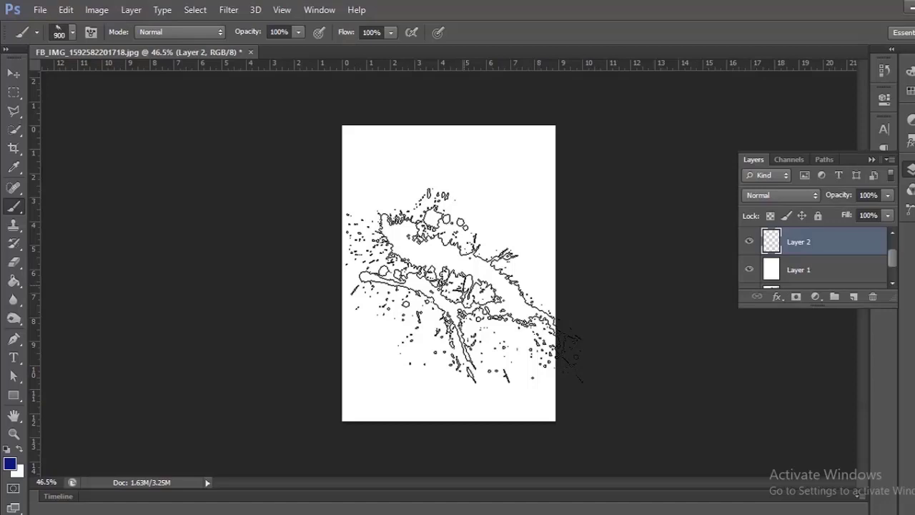
{"action": "left_click", "coordinate": [450, 260]}
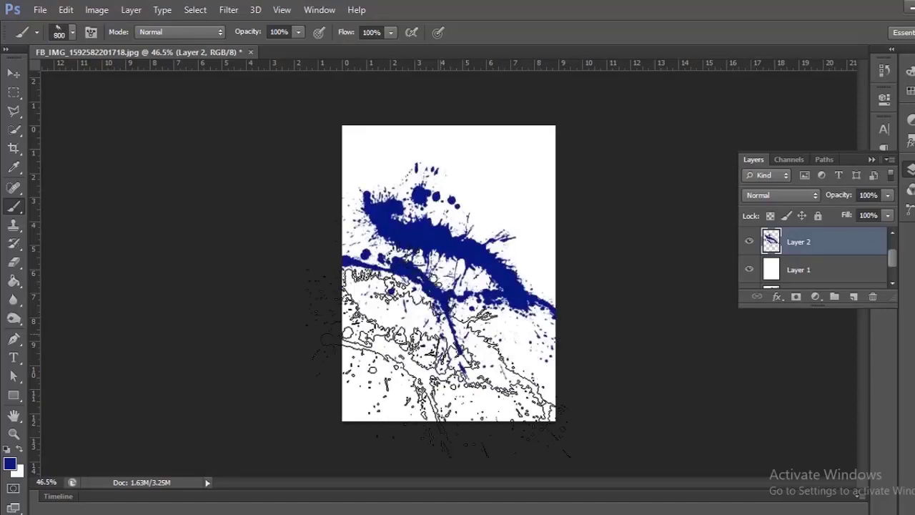
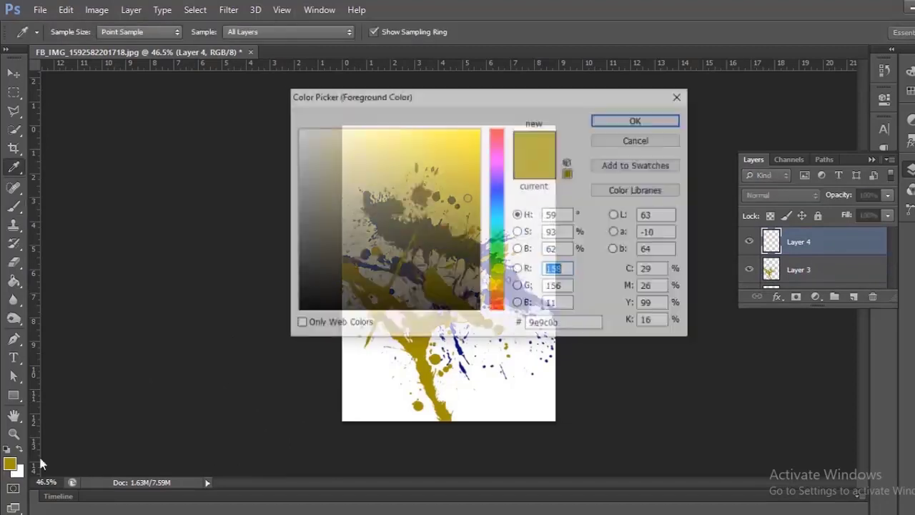
Change the foreground color from the Color Picker to a strong red with hue 0°
{"action": "left_click", "coordinate": [499, 302]}
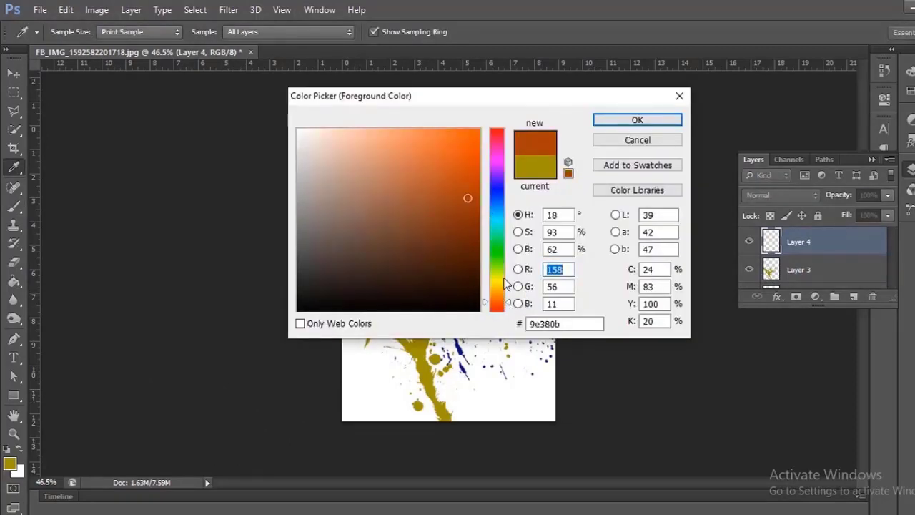
{"action": "left_click", "coordinate": [499, 306]}
{"action": "left_click_drag", "start_coordinate": [461, 140], "coordinate": [480, 133]}
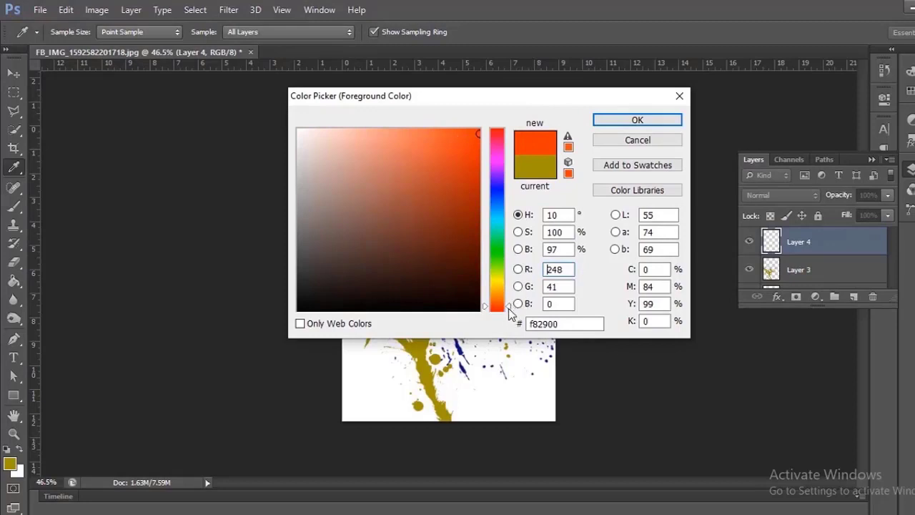
{"action": "left_click", "coordinate": [508, 310]}
{"action": "left_click", "coordinate": [469, 198]}
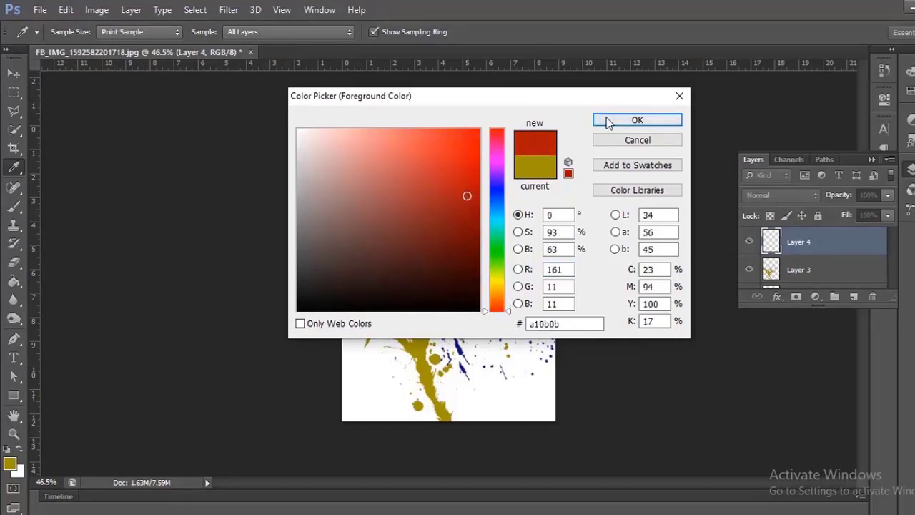
{"action": "left_click", "coordinate": [470, 181]}
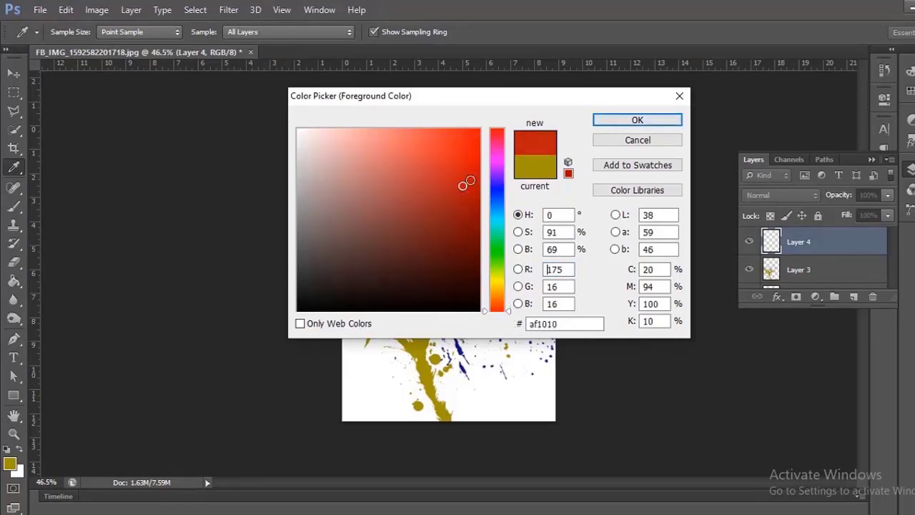
{"action": "left_click", "coordinate": [637, 119]}
Try a red splatter on Layer 4 with the 580 px brush tip over the blue paint
{"action": "key", "text": "b"}
{"action": "left_click", "coordinate": [68, 38]}
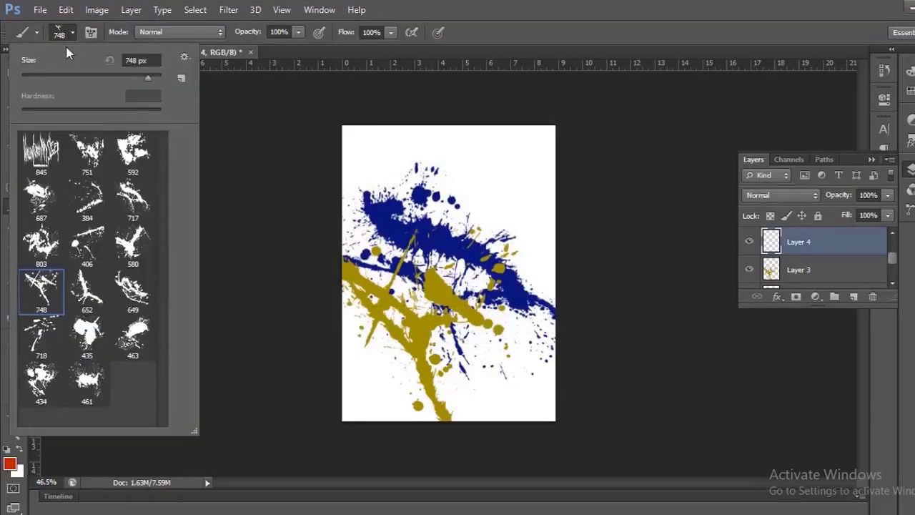
{"action": "left_click", "coordinate": [133, 242]}
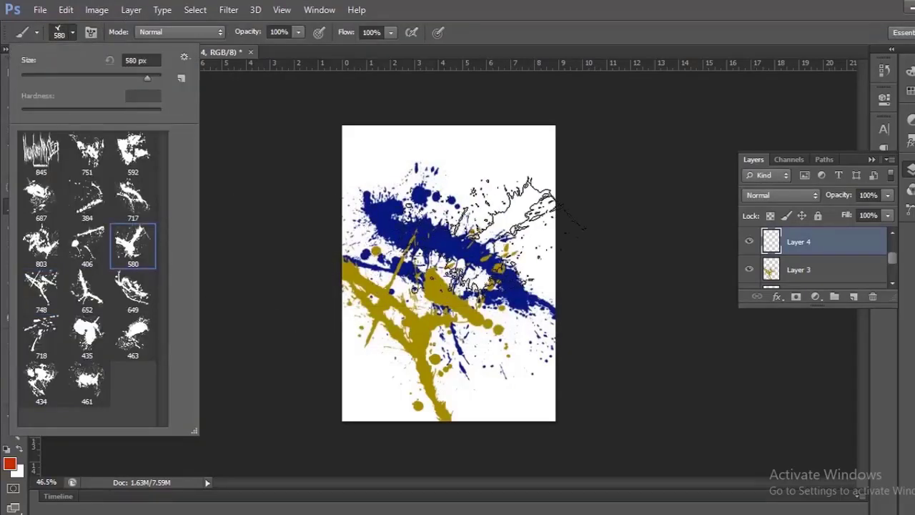
{"action": "left_click", "coordinate": [465, 226]}
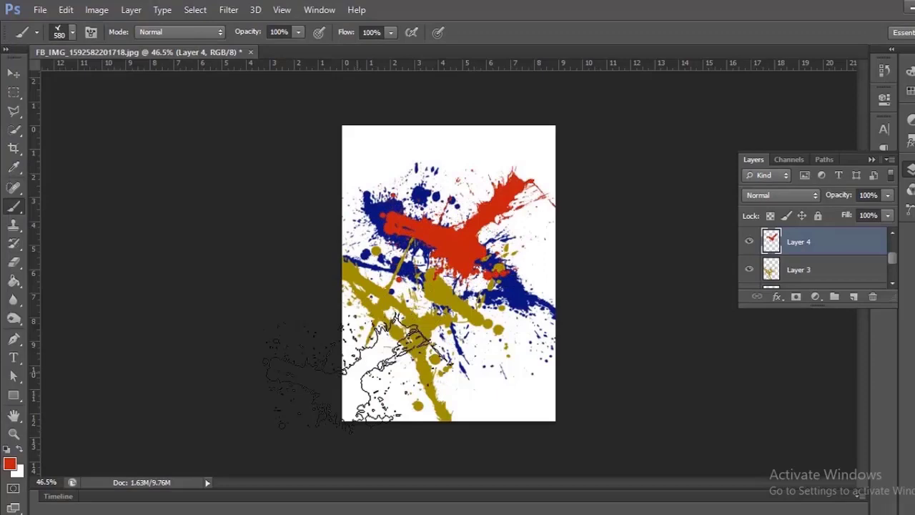
{"action": "key", "text": "ctrl+z"}
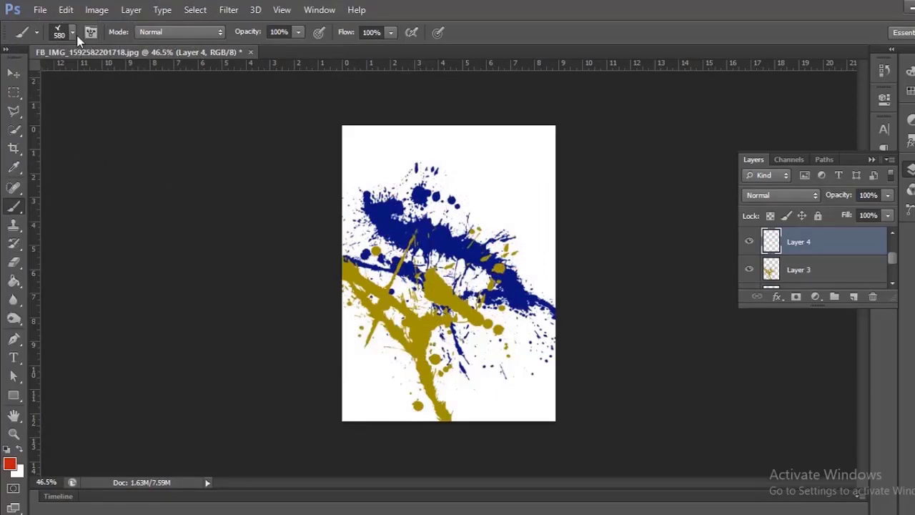
Stamp a red splatter on Layer 4 over the upper part of the blue paint using the 751 px brush tip
{"action": "left_click", "coordinate": [72, 34]}
{"action": "left_click", "coordinate": [73, 36]}
{"action": "left_click", "coordinate": [72, 36]}
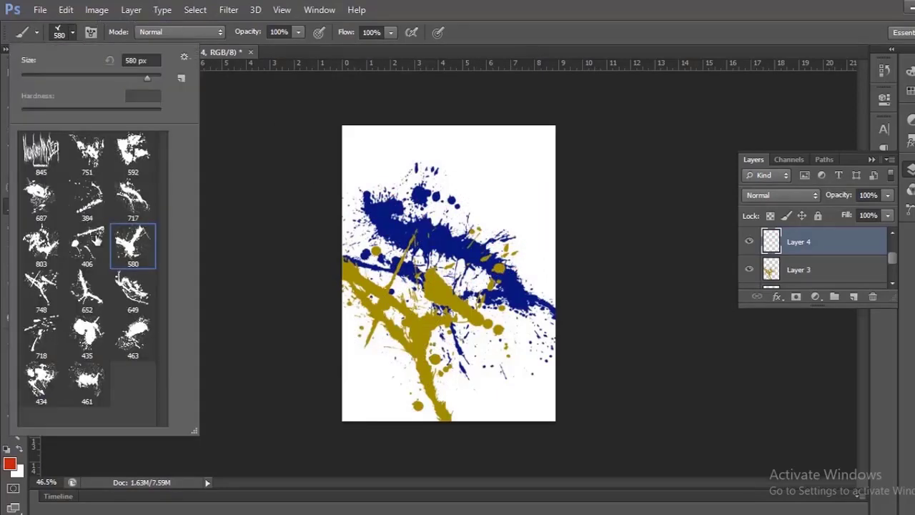
{"action": "left_click", "coordinate": [89, 289]}
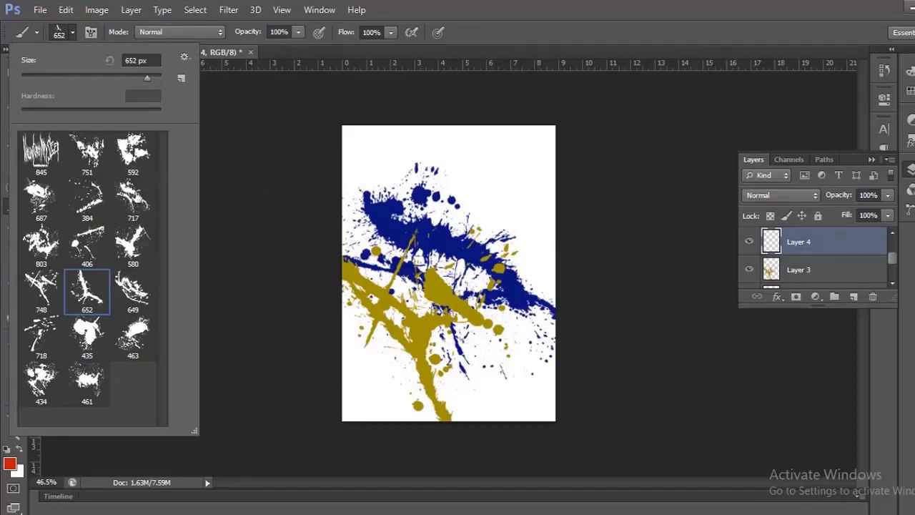
{"action": "left_click", "coordinate": [87, 153]}
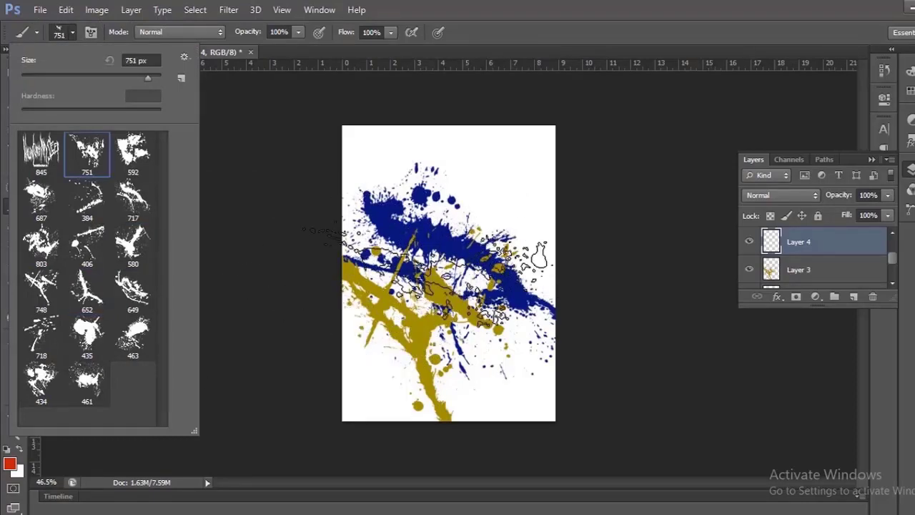
{"action": "left_click", "coordinate": [429, 207]}
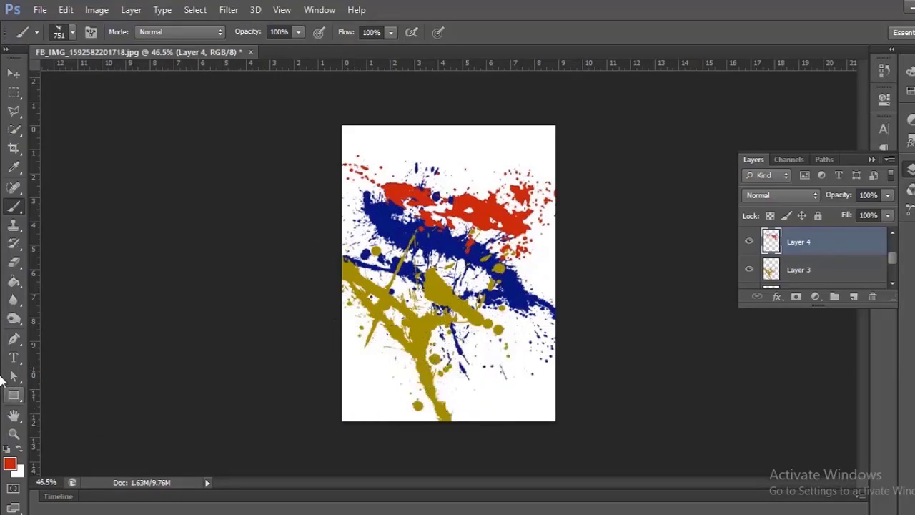
Choose the 435 px splatter brush tip for the next paint color
{"action": "left_click", "coordinate": [71, 33]}
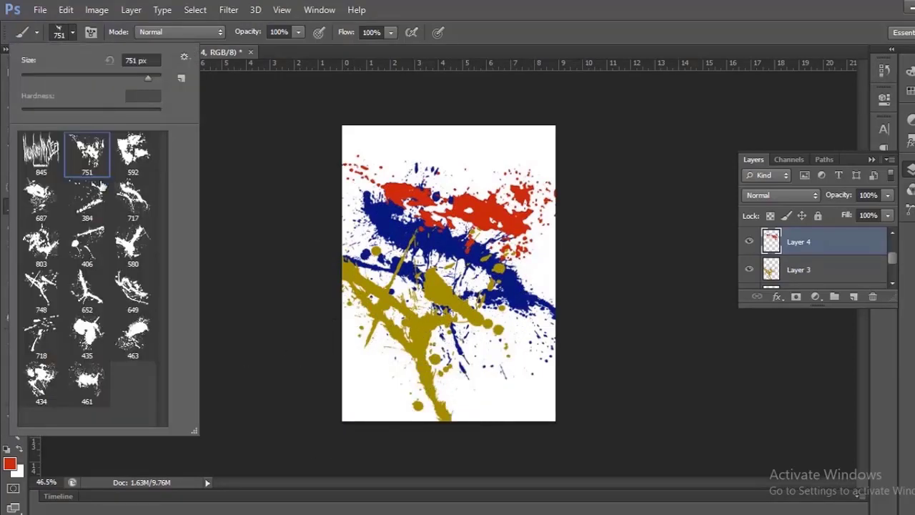
{"action": "left_click", "coordinate": [140, 256]}
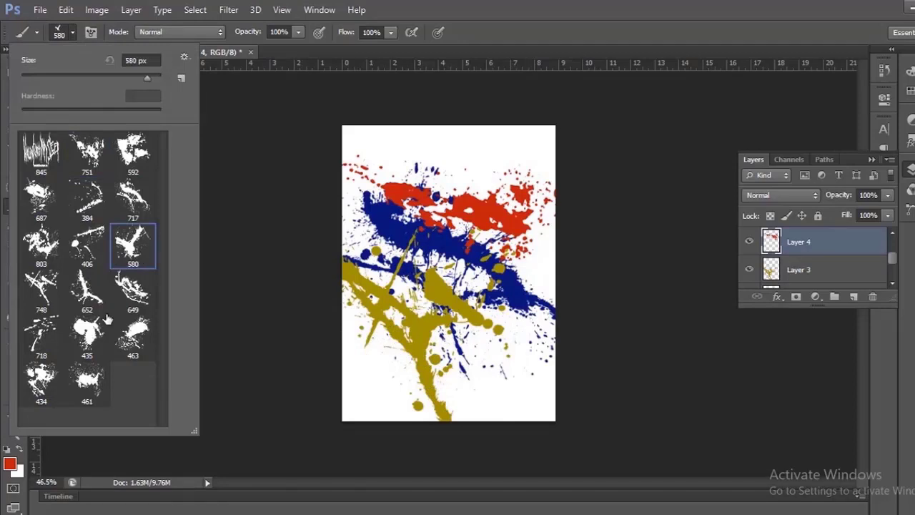
{"action": "left_click", "coordinate": [86, 334]}
Set the foreground color to magenta, hue 301° (#be04bc), and add a new layer above Layer 4
{"action": "left_click", "coordinate": [10, 463]}
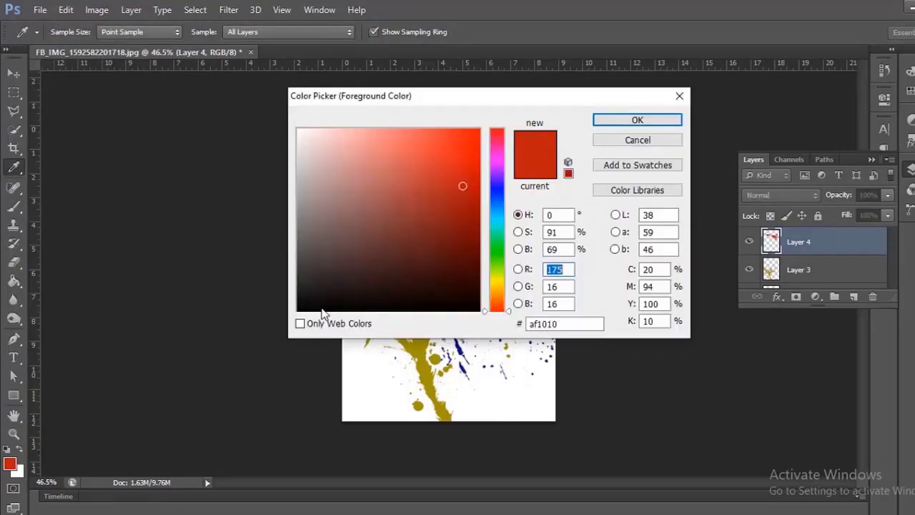
{"action": "left_click", "coordinate": [498, 159]}
{"action": "left_click", "coordinate": [463, 159]}
{"action": "left_click", "coordinate": [475, 177]}
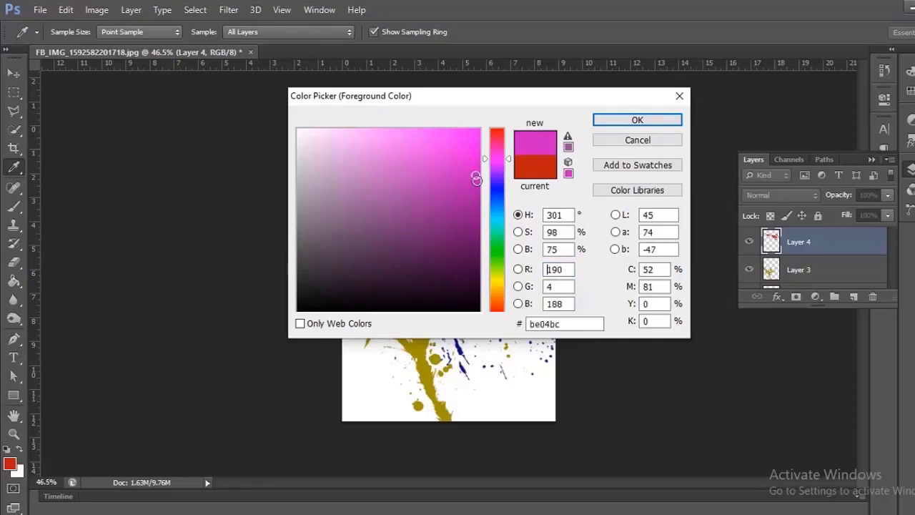
{"action": "left_click", "coordinate": [637, 121]}
{"action": "key", "text": "b"}
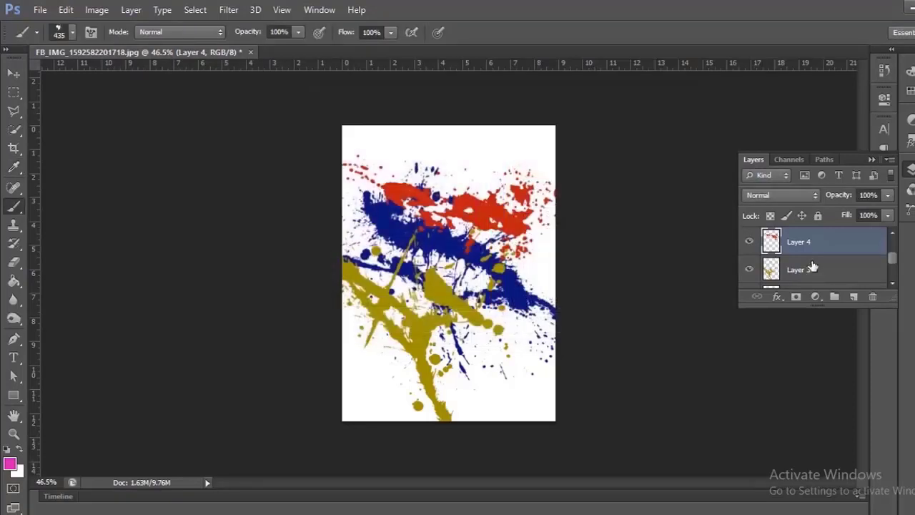
{"action": "scroll", "coordinate": [808, 263], "scroll_direction": "up", "scroll_amount": 1}
{"action": "left_click", "coordinate": [790, 250]}
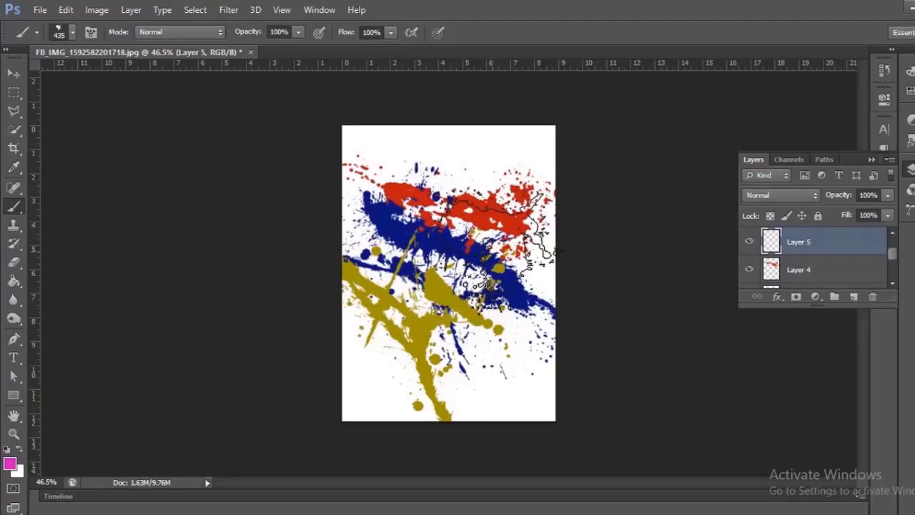
Try magenta splatters on Layer 5 with the brush enlarged to 600 px, undoing each stamp
{"action": "key", "text": "bracketright"}
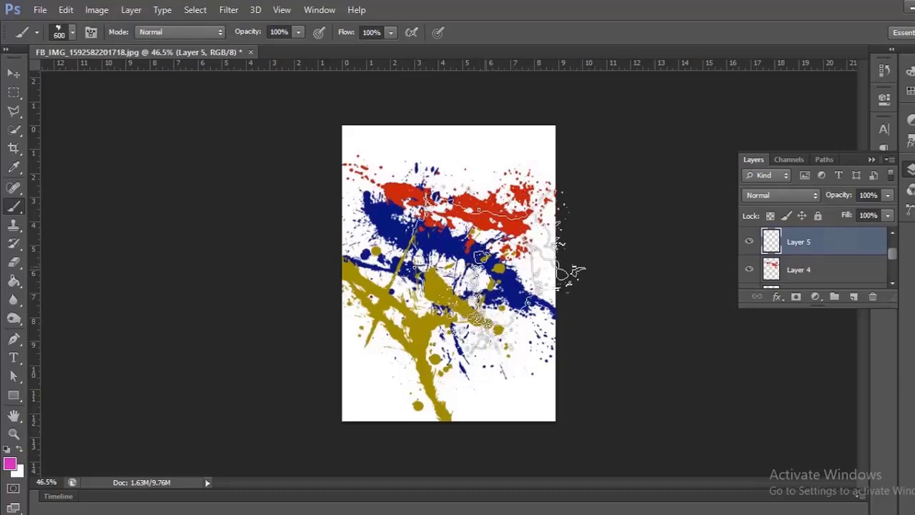
{"action": "left_click", "coordinate": [468, 247]}
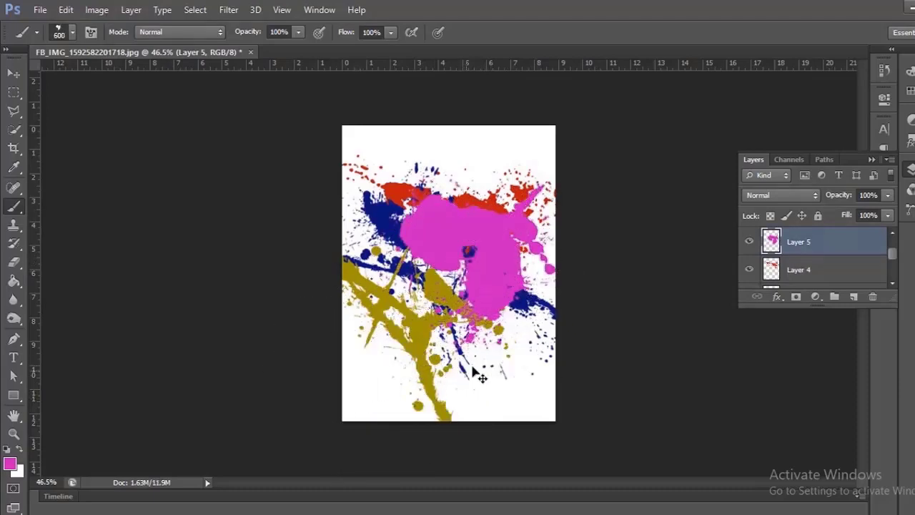
{"action": "key", "text": "ctrl+z"}
{"action": "left_click", "coordinate": [476, 329]}
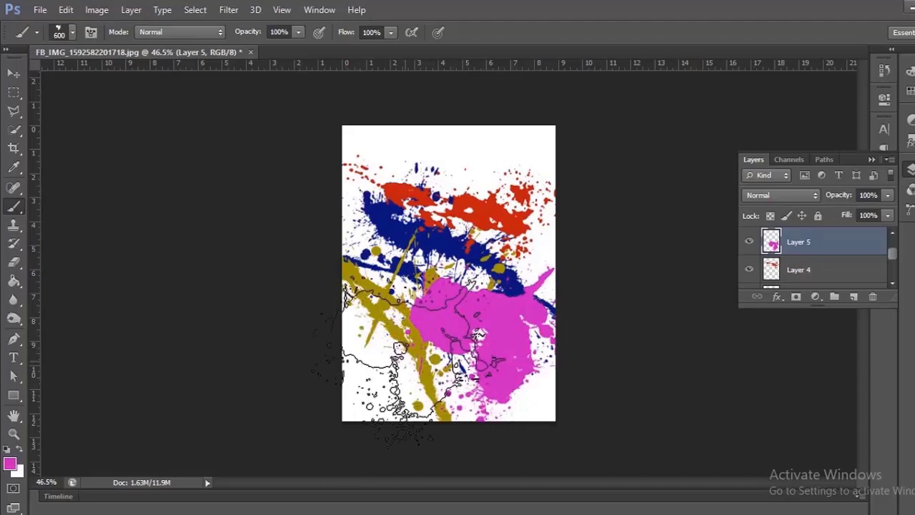
{"action": "key", "text": "ctrl+z"}
Stamp one magenta splatter on Layer 5 below the blue paint, toward the canvas's lower right, with the brush at 500 px
{"action": "key", "text": "bracketleft"}
{"action": "key", "text": "bracketleft"}
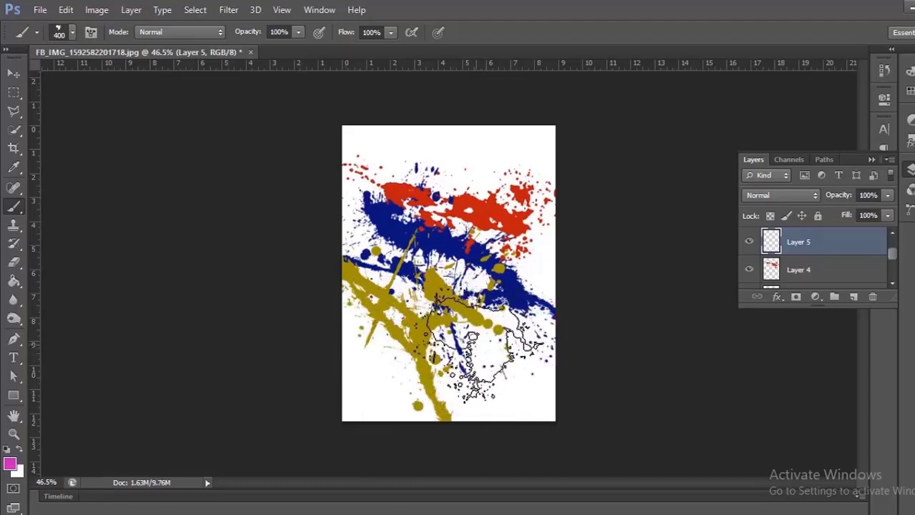
{"action": "left_click", "coordinate": [477, 340]}
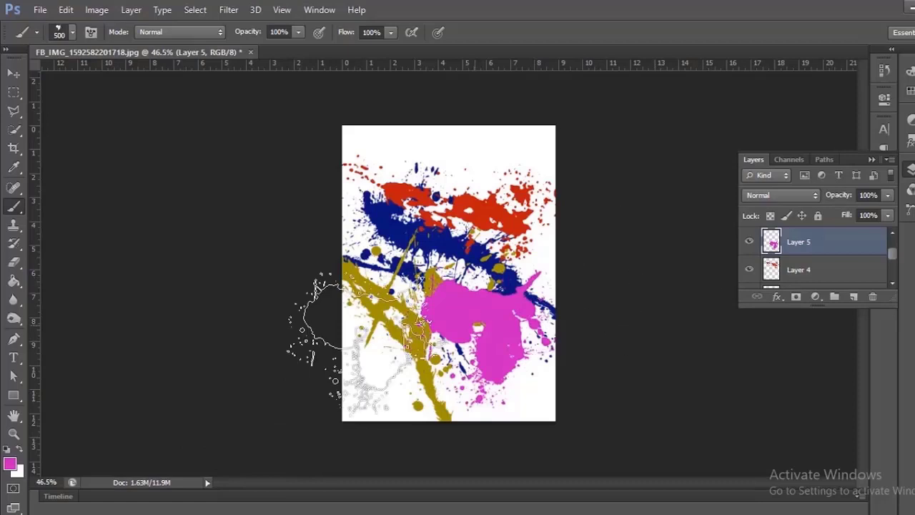
Move Layer 3 with the yellow splatter above Layer 5 in the layer stack
{"action": "left_click", "coordinate": [13, 73]}
{"action": "left_click", "coordinate": [808, 286]}
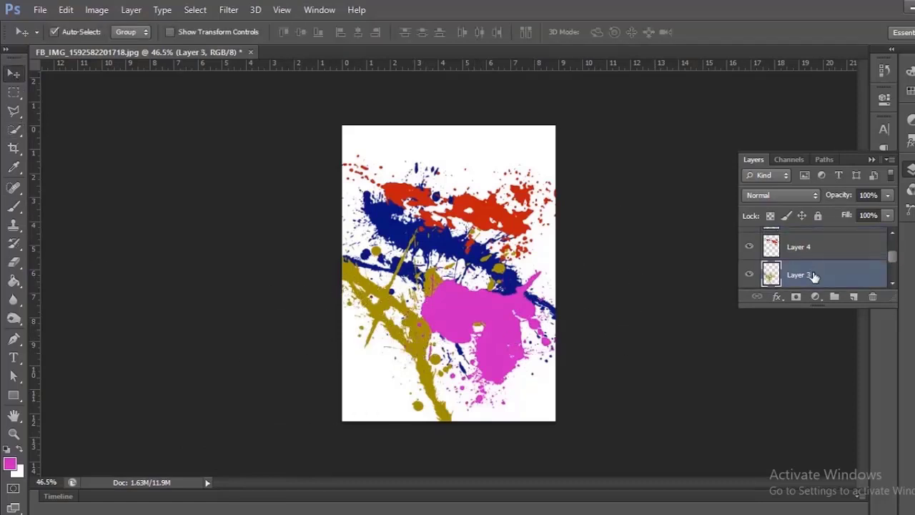
{"action": "mouse_move", "coordinate": [813, 276]}
{"action": "left_mouse_down"}
{"action": "mouse_move", "coordinate": [822, 219]}
{"action": "mouse_move", "coordinate": [813, 265]}
{"action": "mouse_move", "coordinate": [821, 290]}
{"action": "mouse_move", "coordinate": [803, 239]}
{"action": "mouse_move", "coordinate": [811, 251]}
{"action": "left_mouse_up"}
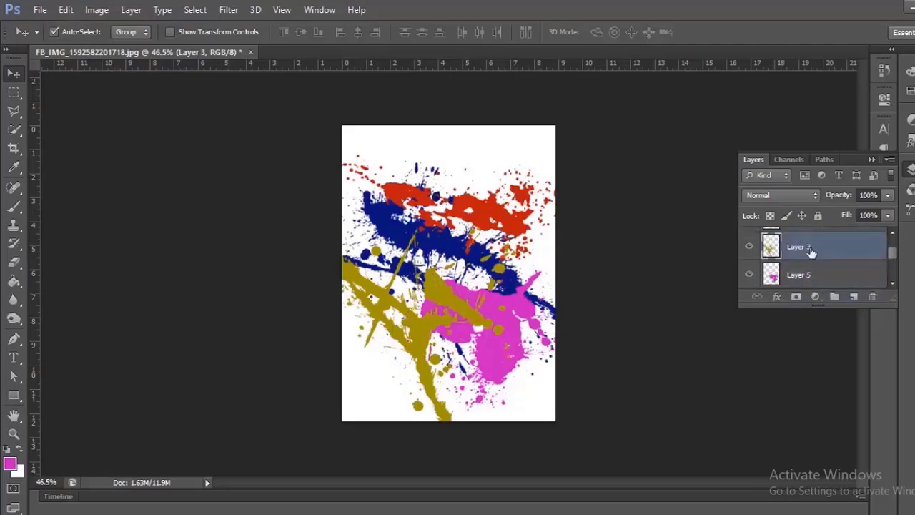
Add a new layer above Layer 3 and set the foreground color to dark green
{"action": "scroll", "coordinate": [803, 285], "scroll_direction": "up", "scroll_amount": 1}
{"action": "left_click", "coordinate": [803, 247]}
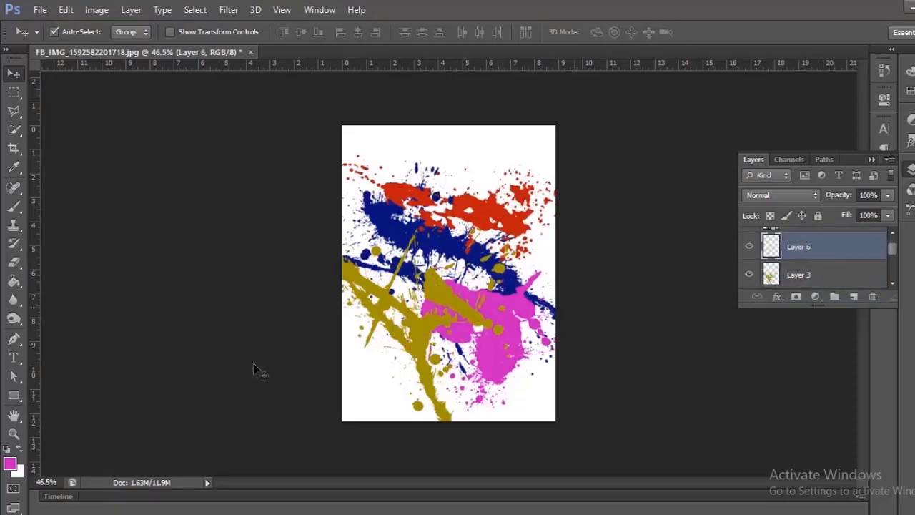
{"action": "left_click", "coordinate": [9, 463]}
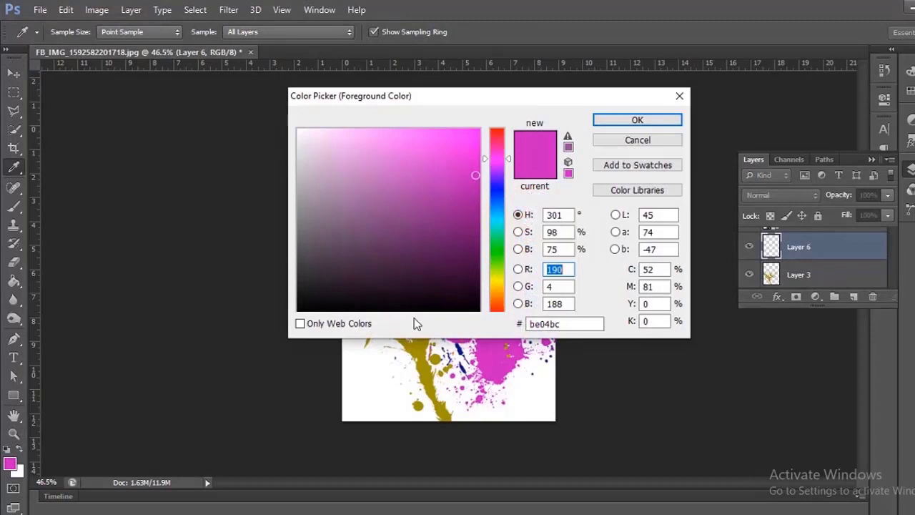
{"action": "left_click", "coordinate": [495, 254]}
{"action": "left_click_drag", "start_coordinate": [472, 188], "coordinate": [473, 223]}
{"action": "left_click", "coordinate": [616, 121]}
{"action": "key", "text": "v"}
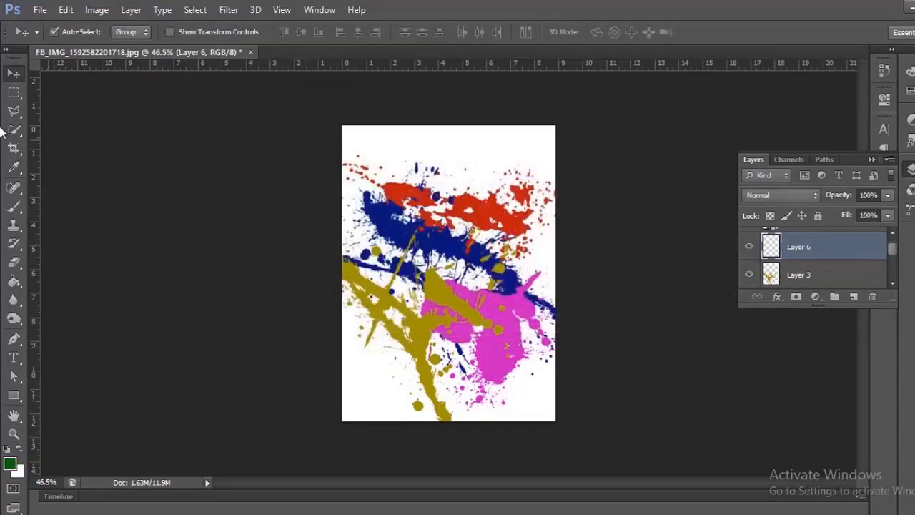
Stamp a dark green splatter down the middle of Layer 6 using the 718 px brush tip enlarged to 900 px
{"action": "left_click", "coordinate": [17, 208]}
{"action": "left_click", "coordinate": [71, 33]}
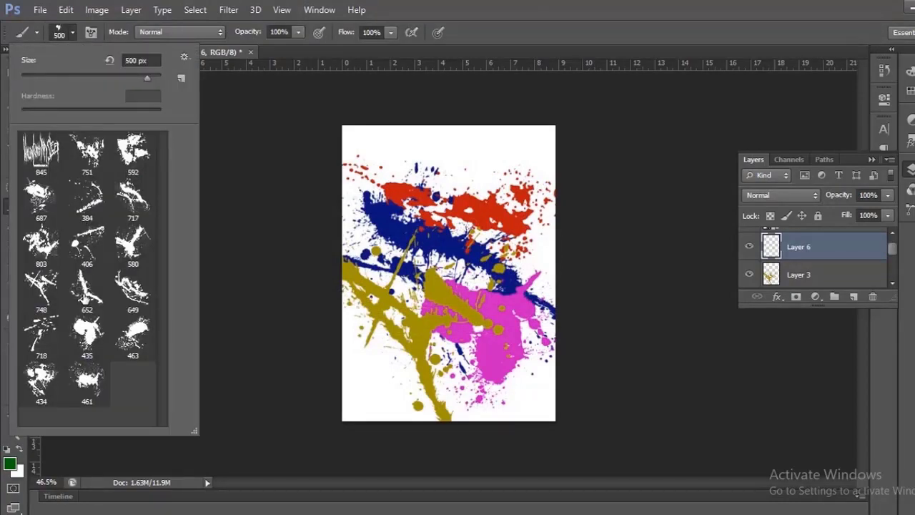
{"action": "left_click", "coordinate": [35, 342]}
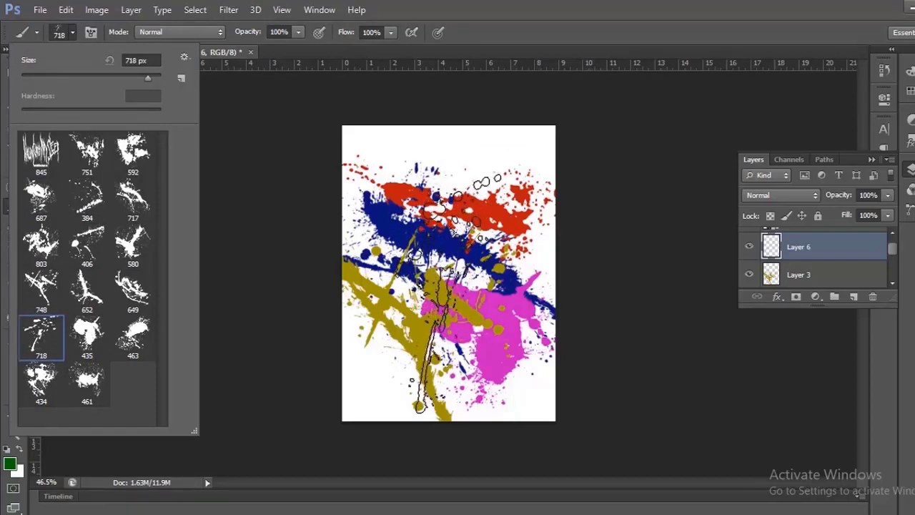
{"action": "left_click", "coordinate": [450, 290]}
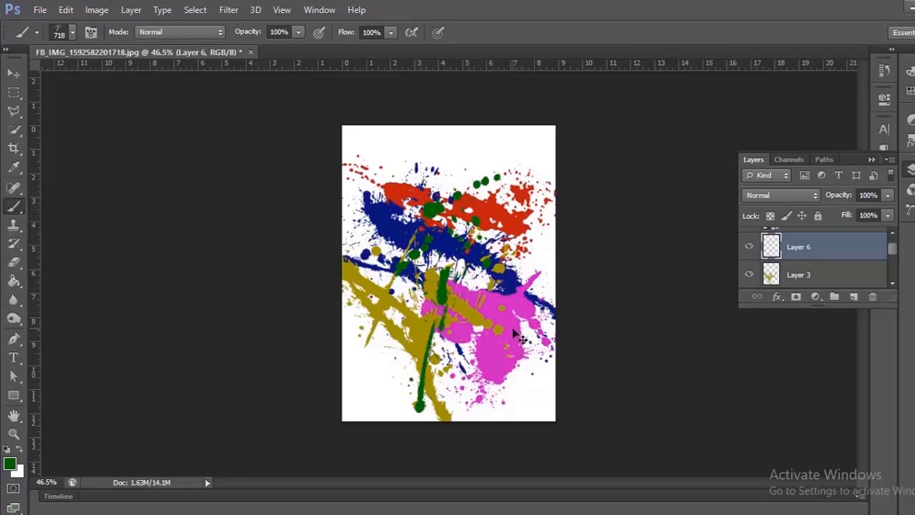
{"action": "key", "text": "ctrl+z"}
{"action": "key", "text": "bracketright"}
{"action": "key", "text": "bracketright"}
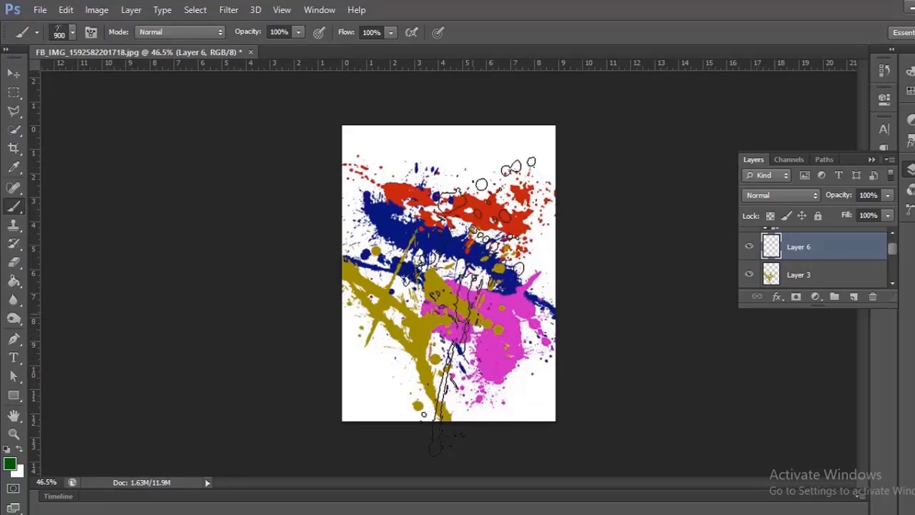
{"action": "left_click", "coordinate": [447, 282]}
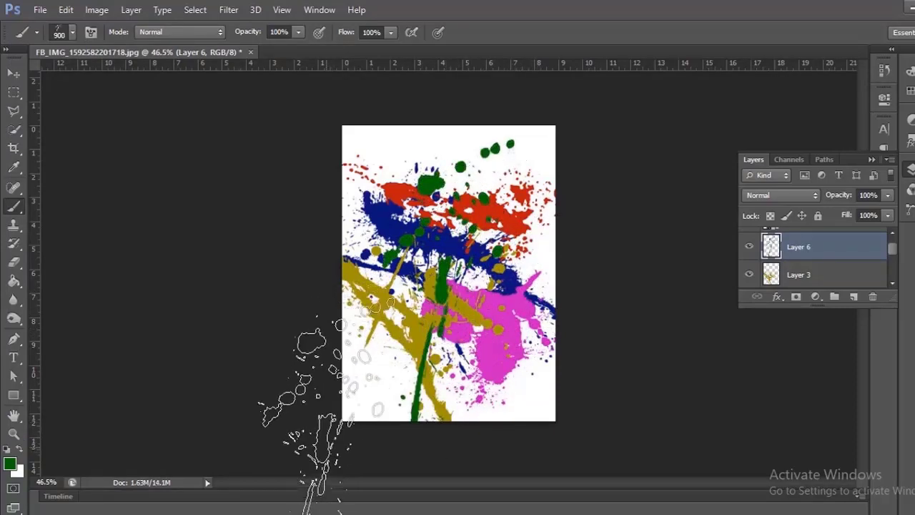
Shift the red, blue and magenta splatters slightly with the Move tool, then select the yellow splatter's layer
{"action": "scroll", "coordinate": [469, 443], "scroll_direction": "down", "scroll_amount": 3}
{"action": "scroll", "coordinate": [479, 429], "scroll_direction": "up", "scroll_amount": 2}
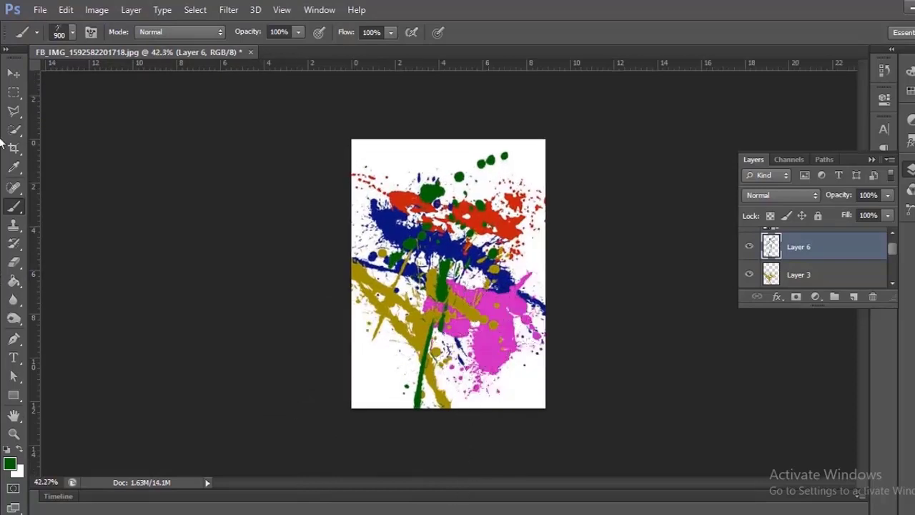
{"action": "left_click", "coordinate": [14, 73]}
{"action": "mouse_move", "coordinate": [500, 226]}
{"action": "left_mouse_down"}
{"action": "mouse_move", "coordinate": [529, 187]}
{"action": "mouse_move", "coordinate": [498, 226]}
{"action": "left_mouse_up"}
{"action": "mouse_move", "coordinate": [408, 230]}
{"action": "left_mouse_down"}
{"action": "mouse_move", "coordinate": [411, 214]}
{"action": "mouse_move", "coordinate": [403, 226]}
{"action": "left_mouse_up"}
{"action": "left_click_drag", "start_coordinate": [508, 325], "coordinate": [521, 323]}
{"action": "left_click", "coordinate": [420, 343]}
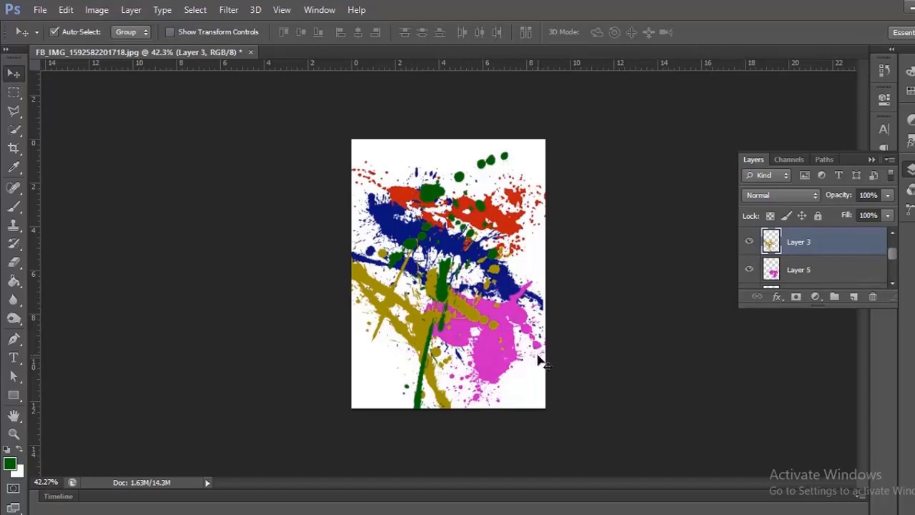
Check the order of the layers down to the Background and save the document as 1.psd
{"action": "scroll", "coordinate": [817, 265], "scroll_direction": "up", "scroll_amount": 2}
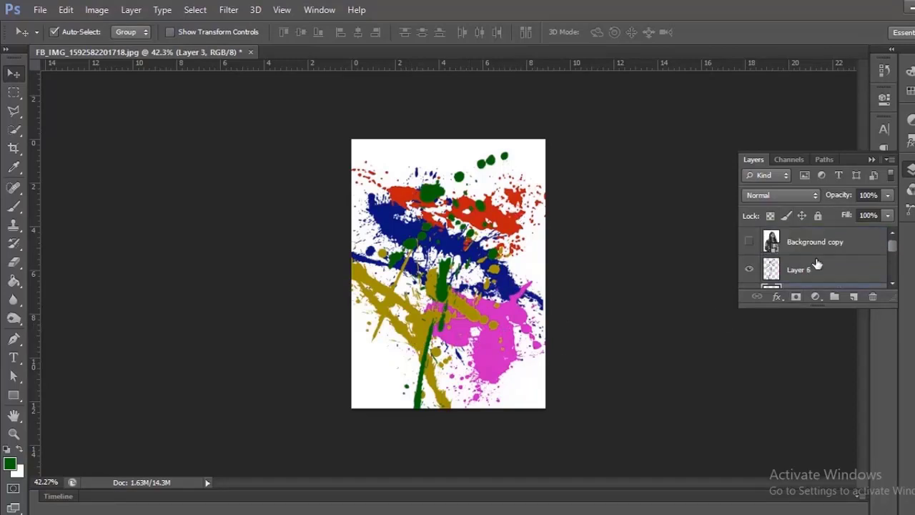
{"action": "scroll", "coordinate": [818, 269], "scroll_direction": "down", "scroll_amount": 2}
{"action": "scroll", "coordinate": [815, 269], "scroll_direction": "up", "scroll_amount": 2}
{"action": "scroll", "coordinate": [812, 269], "scroll_direction": "down", "scroll_amount": 3}
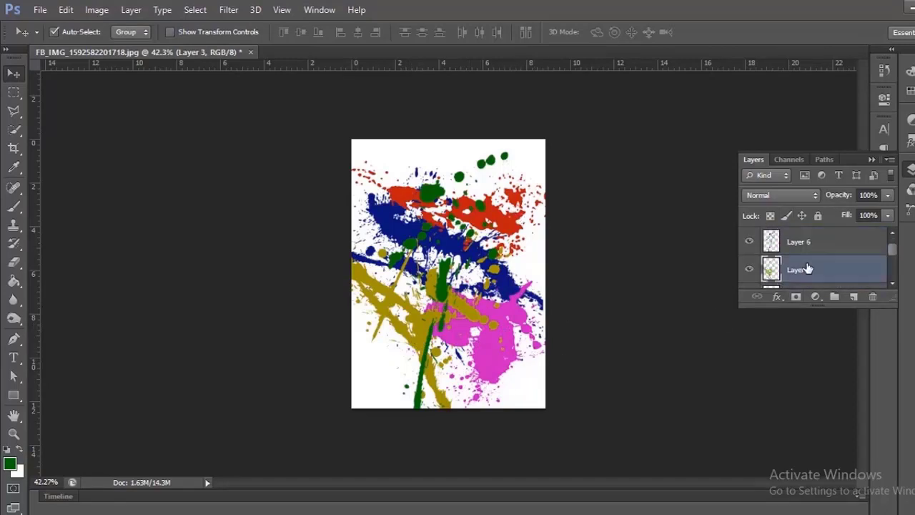
{"action": "scroll", "coordinate": [808, 268], "scroll_direction": "down", "scroll_amount": 2}
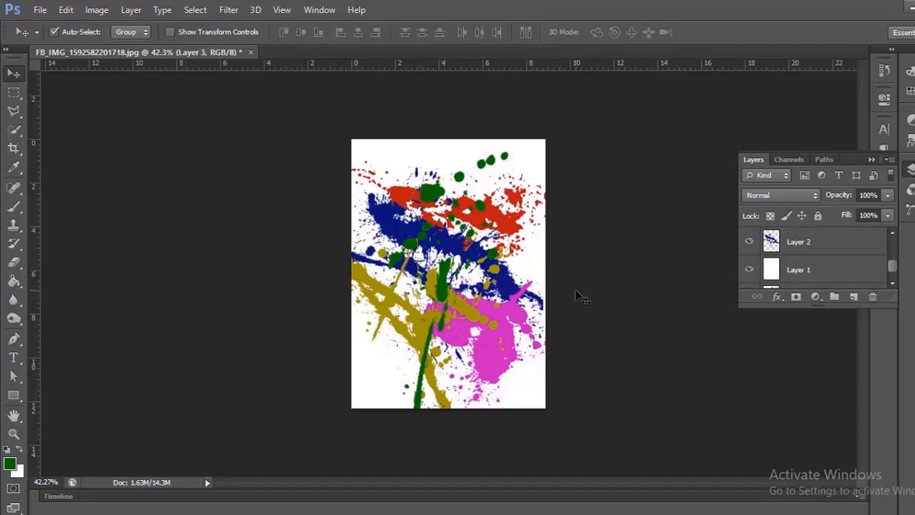
{"action": "scroll", "coordinate": [792, 272], "scroll_direction": "down", "scroll_amount": 1}
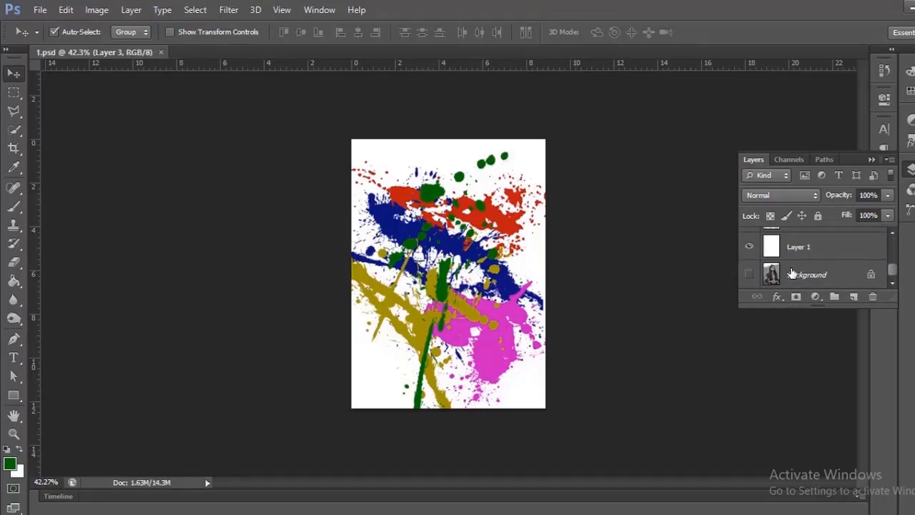
Merge the splatter layers, Layer 2 through Layer 6, into one layer and turn on the Background copy's visibility
{"action": "scroll", "coordinate": [792, 273], "scroll_direction": "up", "scroll_amount": 1}
{"action": "left_click", "coordinate": [801, 248]}
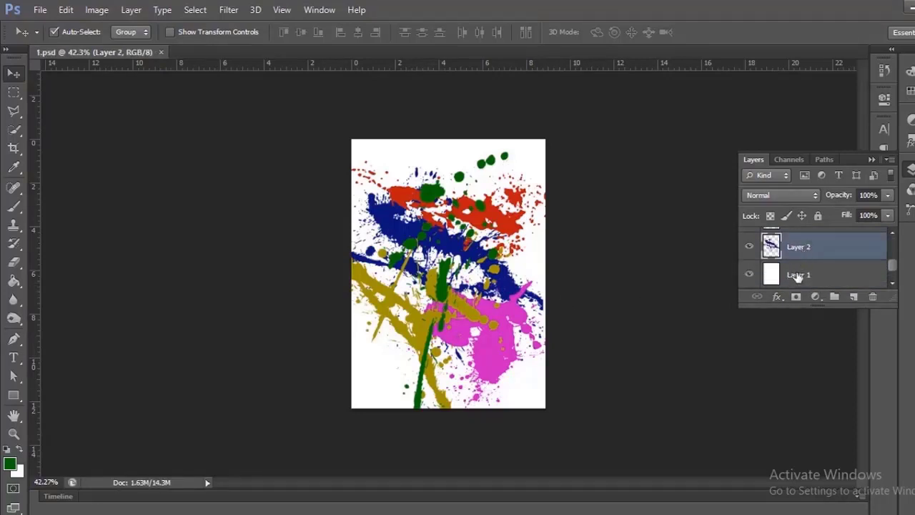
{"action": "scroll", "coordinate": [795, 279], "scroll_direction": "up", "scroll_amount": 1}
{"action": "left_click", "coordinate": [792, 257], "text": "ctrl"}
{"action": "scroll", "coordinate": [795, 263], "scroll_direction": "up", "scroll_amount": 1}
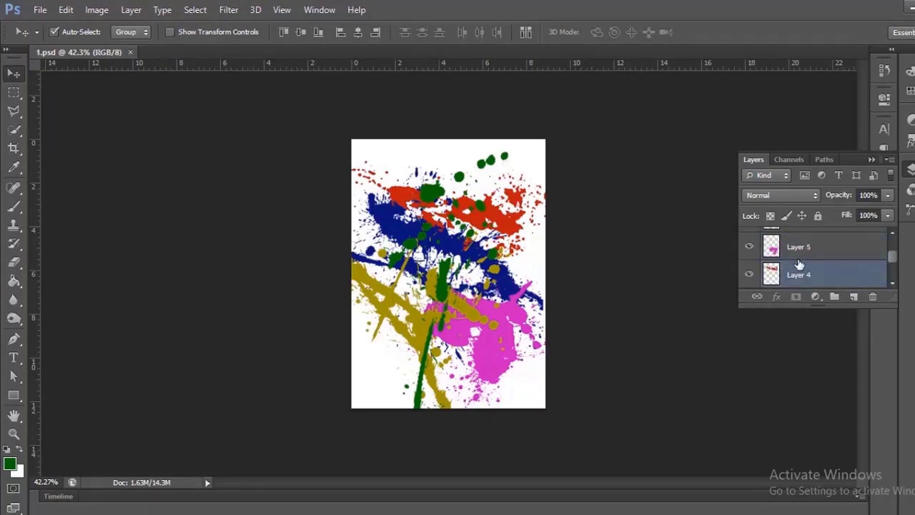
{"action": "left_click", "coordinate": [790, 254], "text": "ctrl"}
{"action": "scroll", "coordinate": [798, 261], "scroll_direction": "up", "scroll_amount": 1}
{"action": "left_click", "coordinate": [785, 251], "text": "ctrl"}
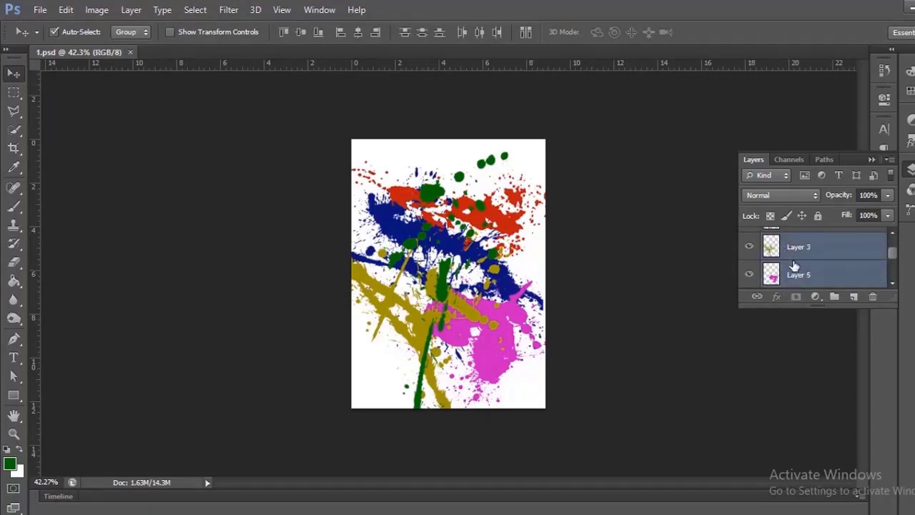
{"action": "scroll", "coordinate": [791, 256], "scroll_direction": "up", "scroll_amount": 1}
{"action": "left_click", "coordinate": [791, 247], "text": "ctrl"}
{"action": "scroll", "coordinate": [793, 257], "scroll_direction": "up", "scroll_amount": 1}
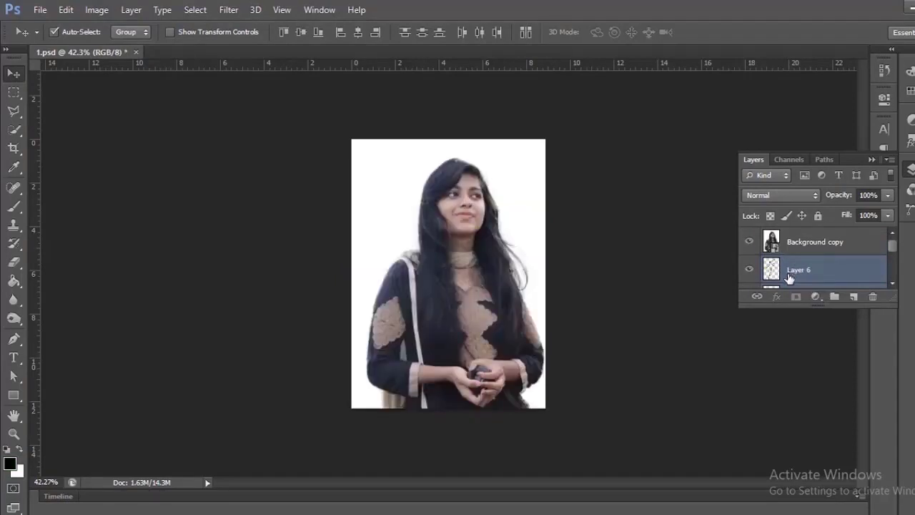
{"action": "key", "text": "ctrl+e"}
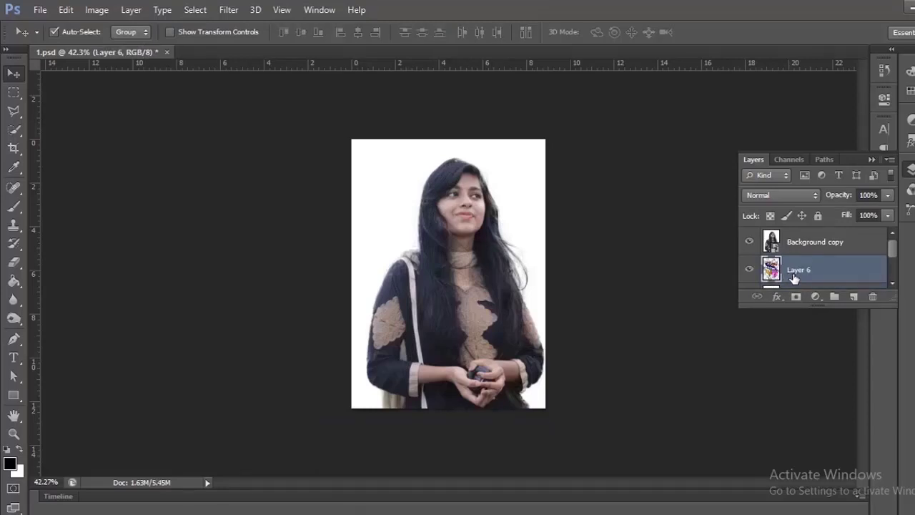
Duplicate the merged splatter layer twice and select the Background copy layer
{"action": "key", "text": "ctrl+j"}
{"action": "key", "text": "ctrl+j"}
{"action": "scroll", "coordinate": [821, 276], "scroll_direction": "down", "scroll_amount": 1}
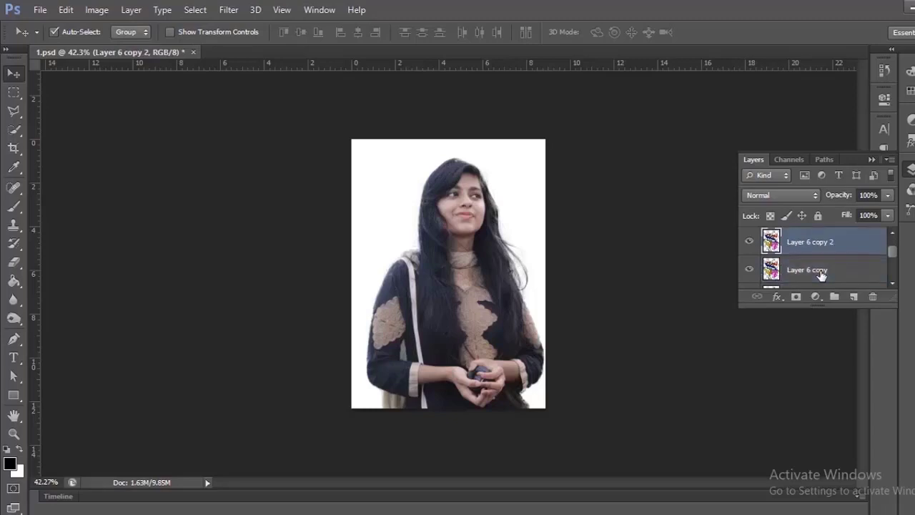
{"action": "scroll", "coordinate": [821, 275], "scroll_direction": "up", "scroll_amount": 1}
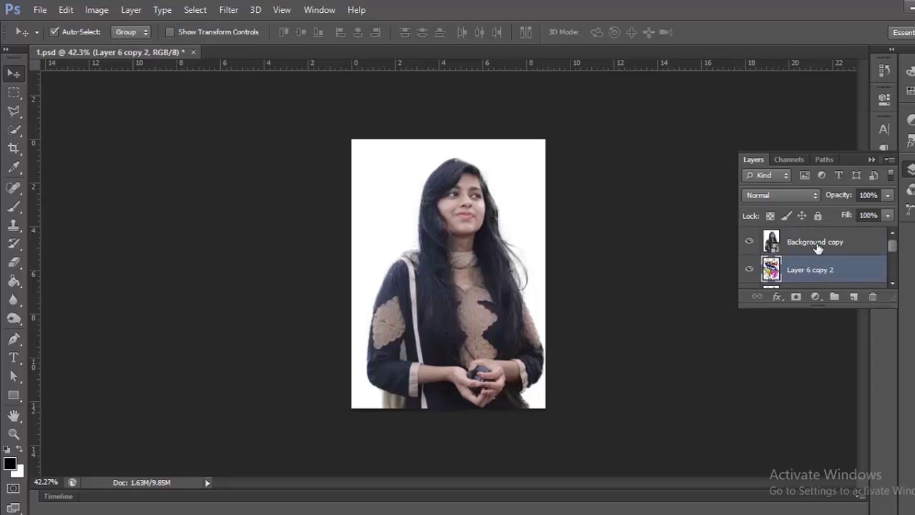
{"action": "left_click", "coordinate": [818, 247]}
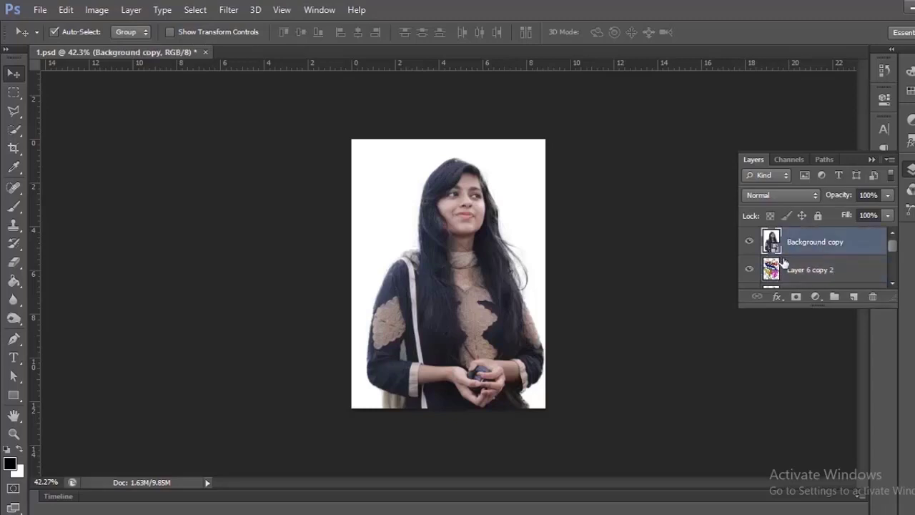
Turn the Background copy into a pure black-and-white image with a Threshold adjustment, lowering the level below the default
{"action": "left_click", "coordinate": [749, 244]}
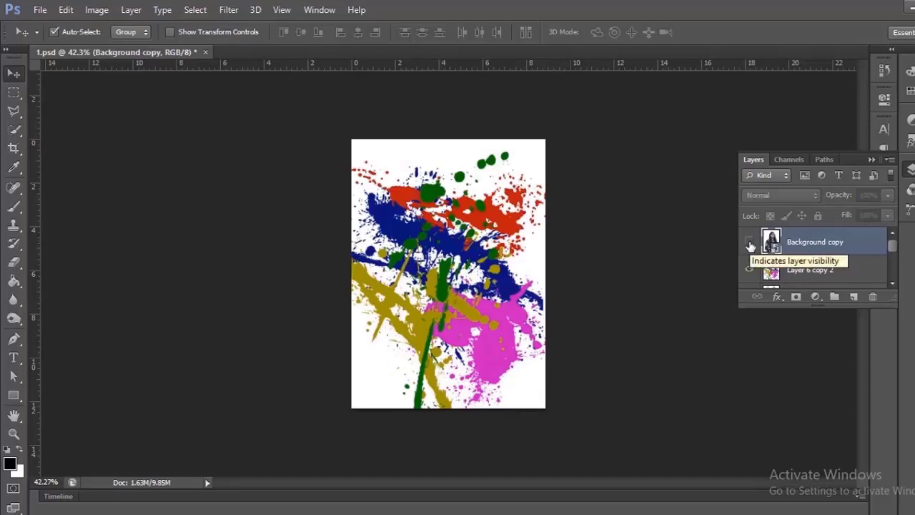
{"action": "left_click", "coordinate": [750, 244]}
{"action": "left_click", "coordinate": [97, 9]}
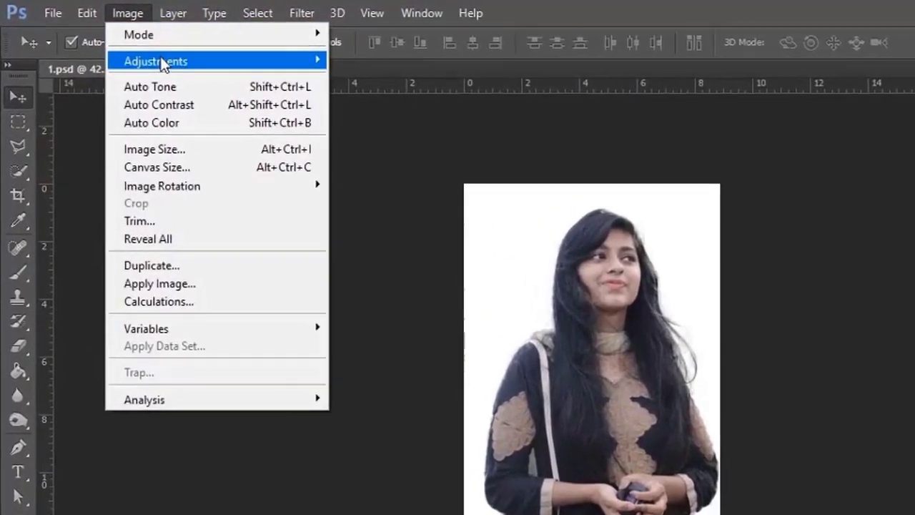
{"action": "mouse_move", "coordinate": [146, 55]}
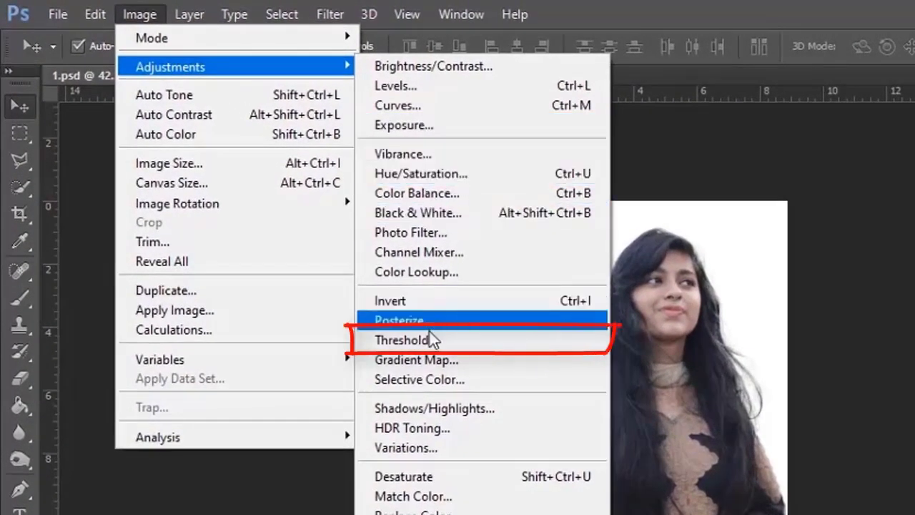
{"action": "left_click", "coordinate": [421, 340]}
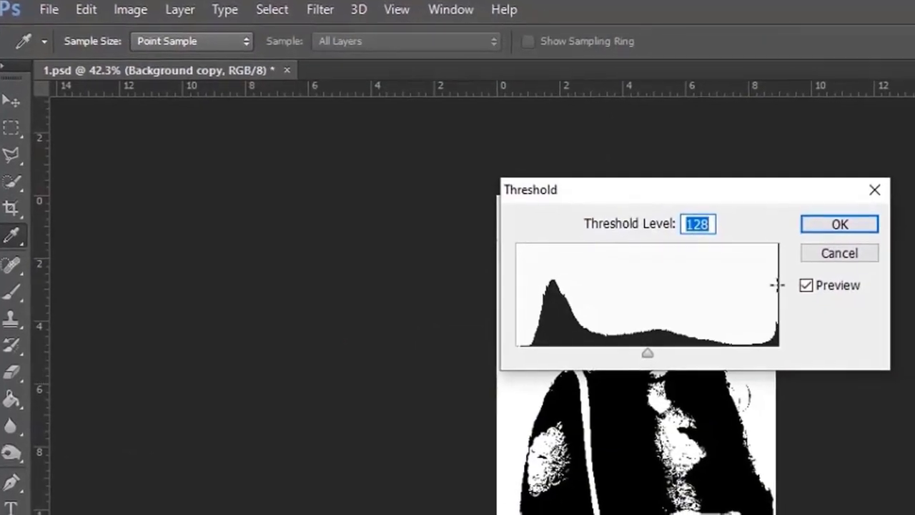
{"action": "left_click_drag", "start_coordinate": [722, 201], "coordinate": [912, 179]}
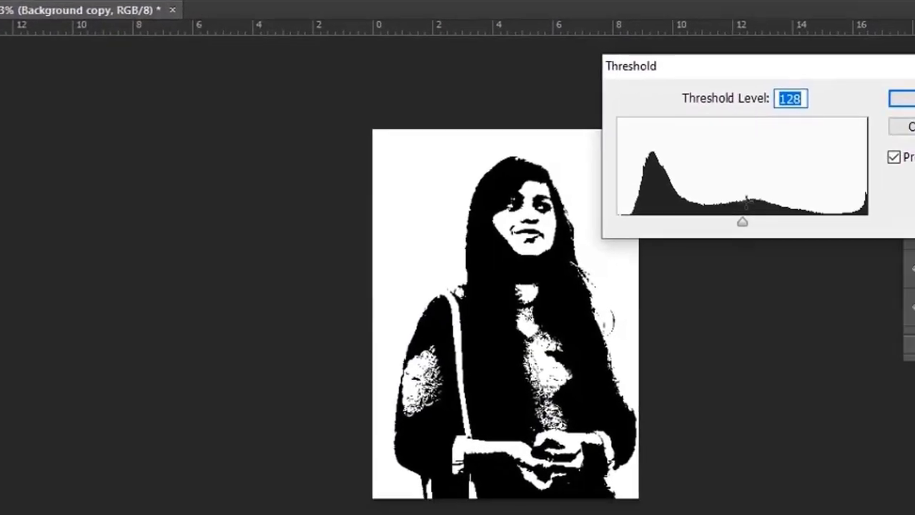
{"action": "left_click_drag", "start_coordinate": [776, 238], "coordinate": [757, 238]}
{"action": "left_click_drag", "start_coordinate": [700, 209], "coordinate": [683, 235]}
{"action": "left_click", "coordinate": [863, 108]}
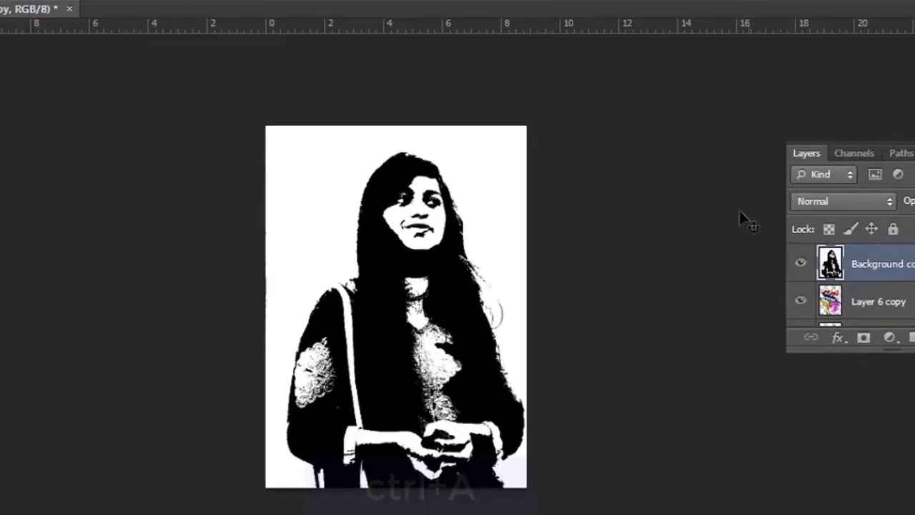
Copy the entire thresholded Background copy image and create a new group with a layer mask above it
{"action": "key", "text": "ctrl+a"}
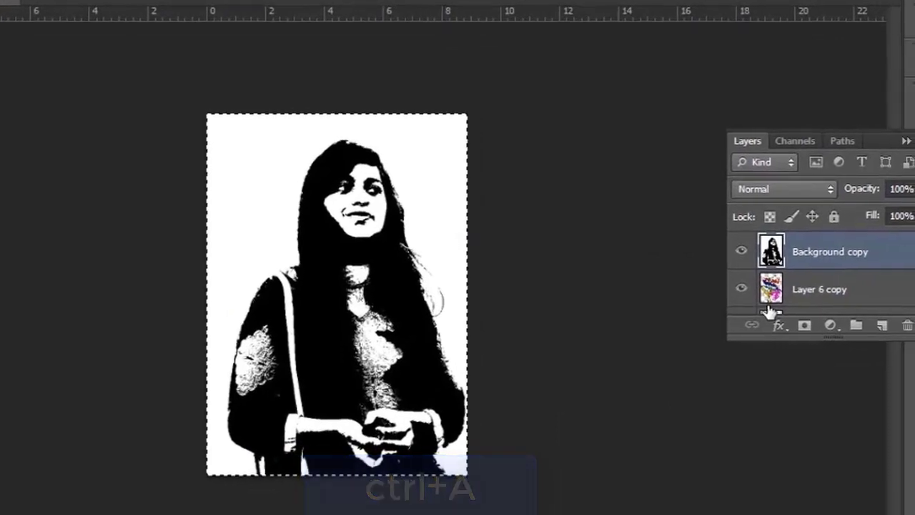
{"action": "key", "text": "ctrl+c"}
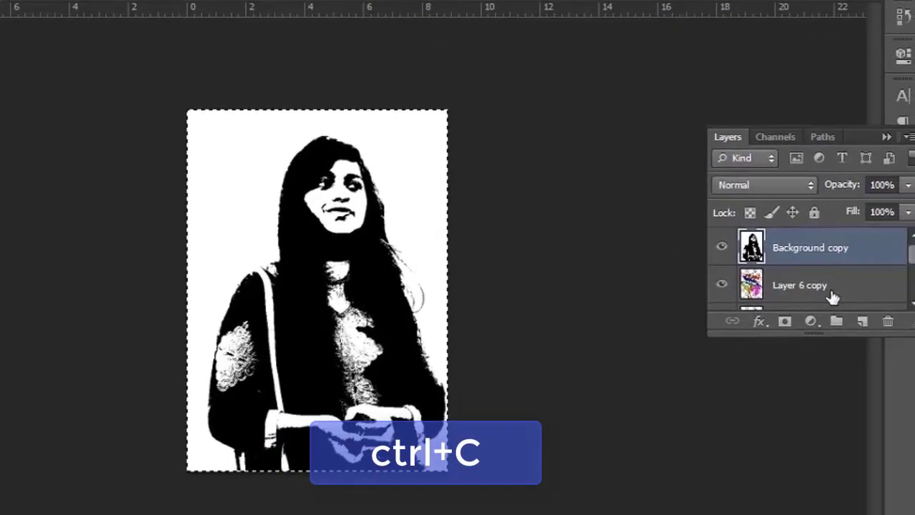
{"action": "left_click", "coordinate": [837, 321]}
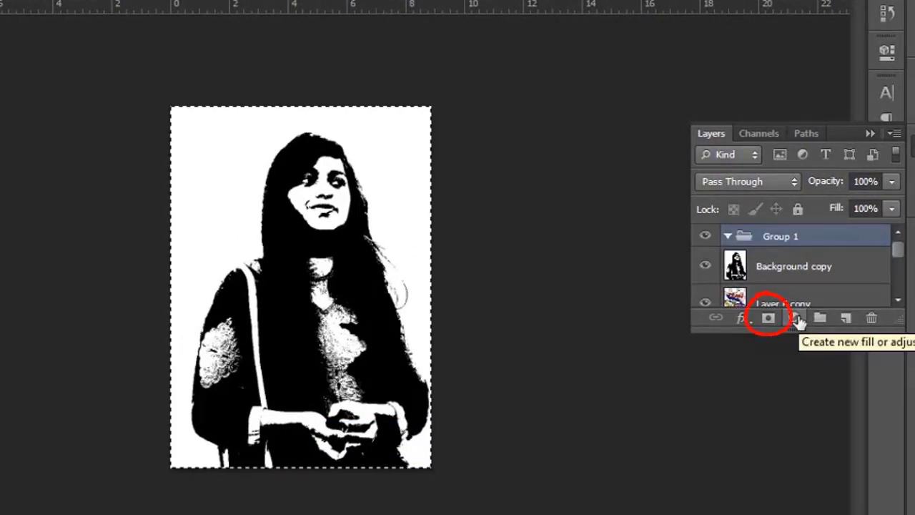
{"action": "left_click", "coordinate": [769, 318]}
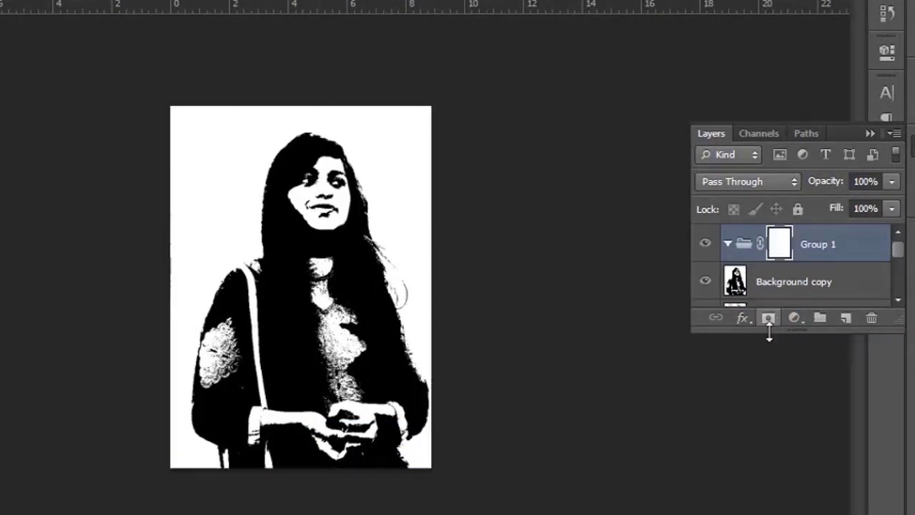
Paste the copied portrait into Group 1's layer mask, clear the selection and invert the mask
{"action": "left_click", "coordinate": [779, 245], "text": "alt"}
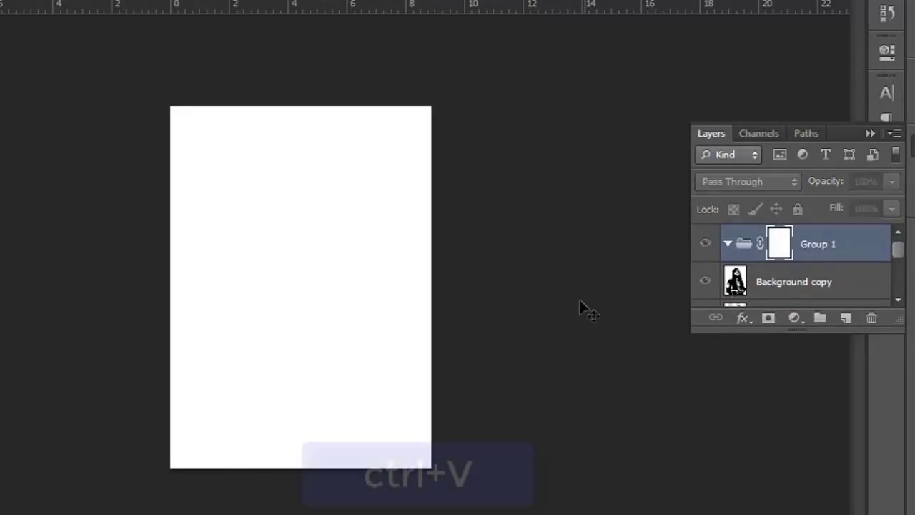
{"action": "right_click", "coordinate": [326, 304]}
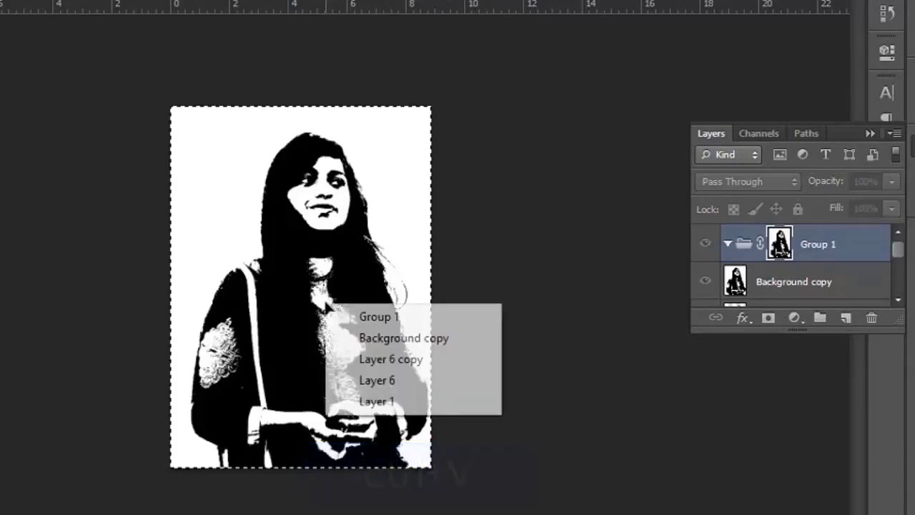
{"action": "key", "text": "Escape"}
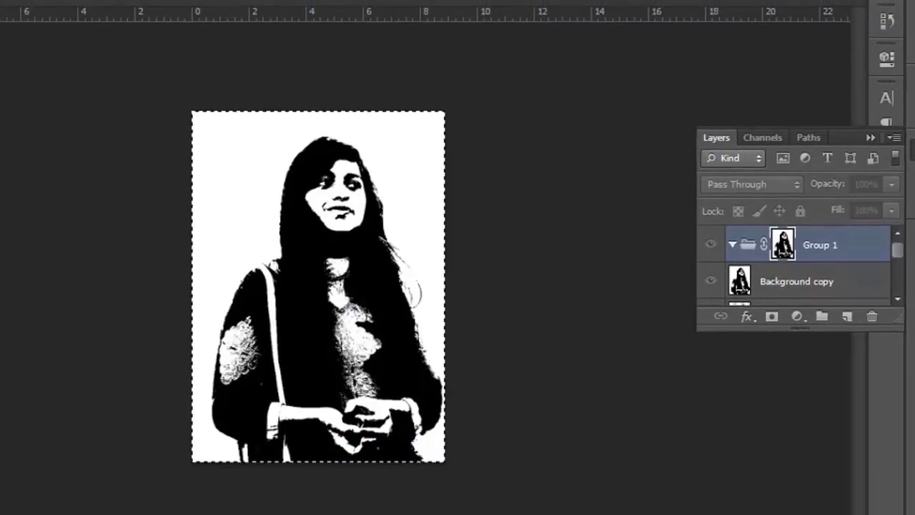
{"action": "right_click", "coordinate": [346, 219]}
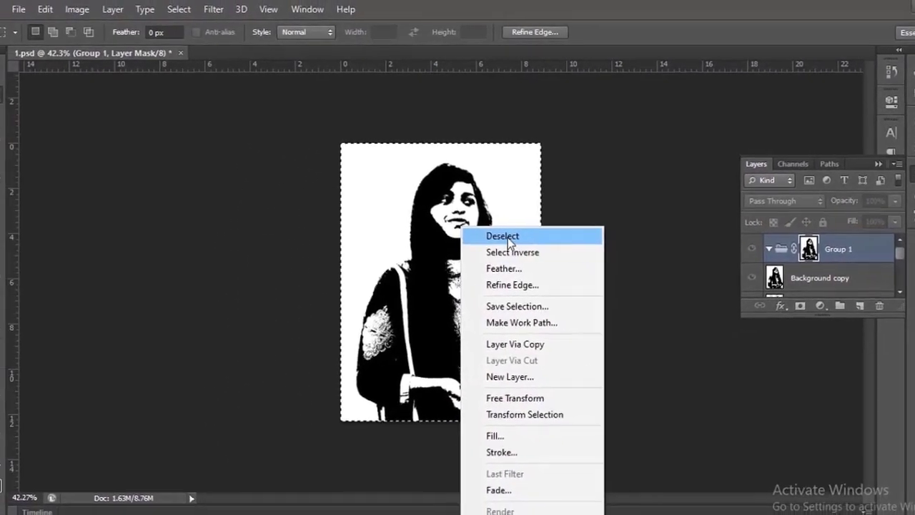
{"action": "left_click", "coordinate": [509, 242]}
{"action": "left_click", "coordinate": [0, 76]}
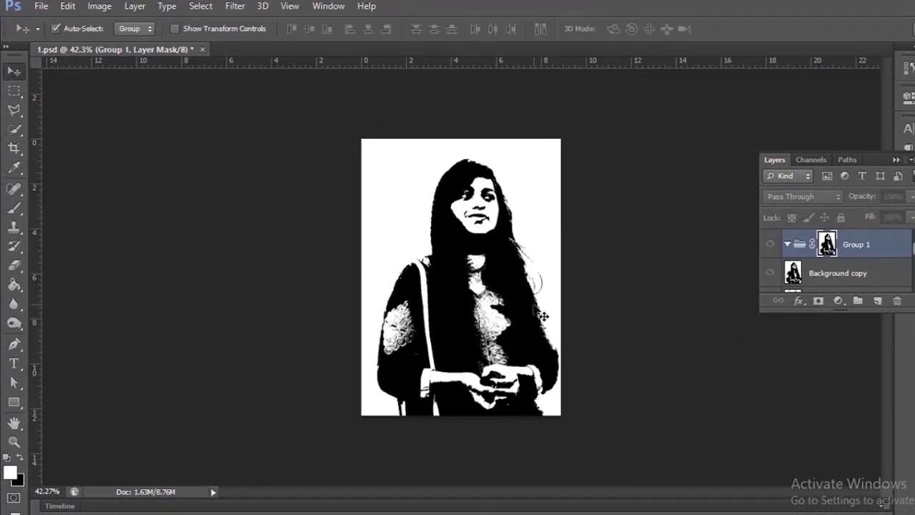
{"action": "key", "text": "ctrl+i"}
Move Layer 6 and Layer 6 copy into Group 1 and hide the Background copy layer
{"action": "scroll", "coordinate": [828, 285], "scroll_direction": "down", "scroll_amount": 1}
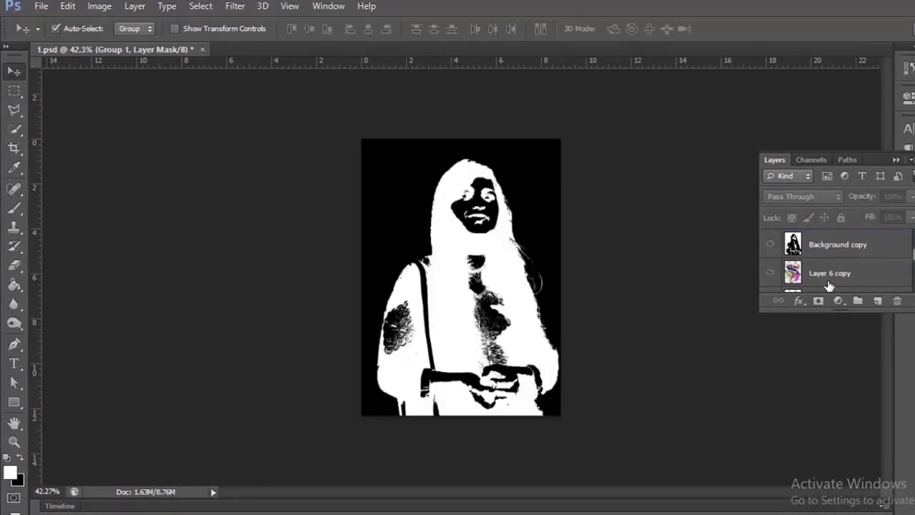
{"action": "scroll", "coordinate": [828, 285], "scroll_direction": "down", "scroll_amount": 1}
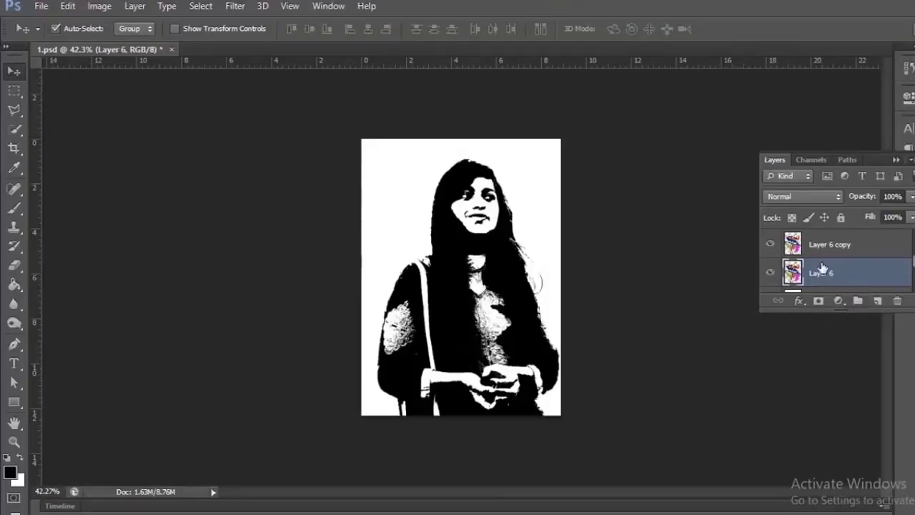
{"action": "left_click", "coordinate": [822, 250], "text": "shift"}
{"action": "scroll", "coordinate": [831, 263], "scroll_direction": "up", "scroll_amount": 1}
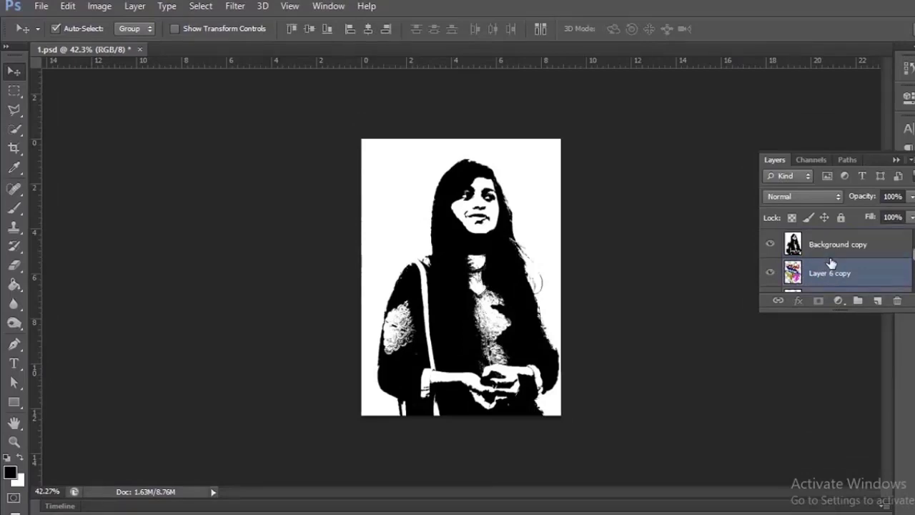
{"action": "left_click_drag", "start_coordinate": [822, 275], "coordinate": [801, 247]}
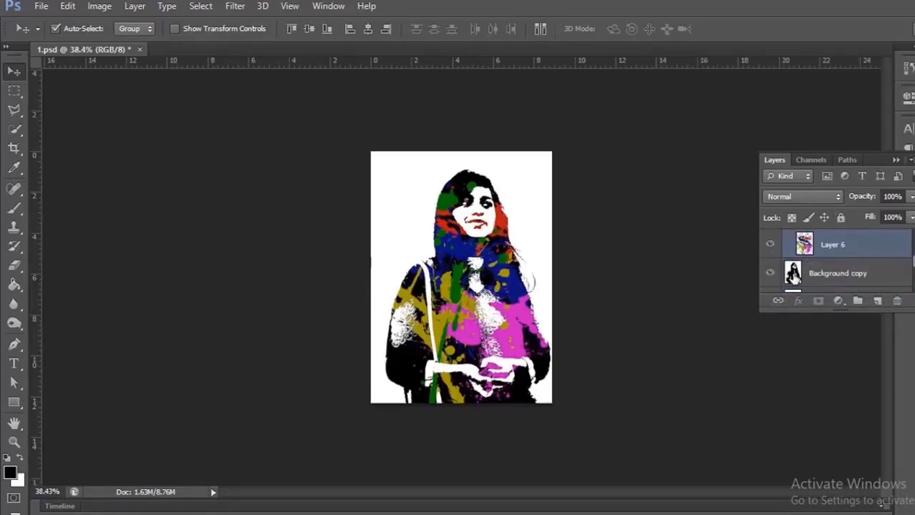
{"action": "left_click", "coordinate": [771, 273]}
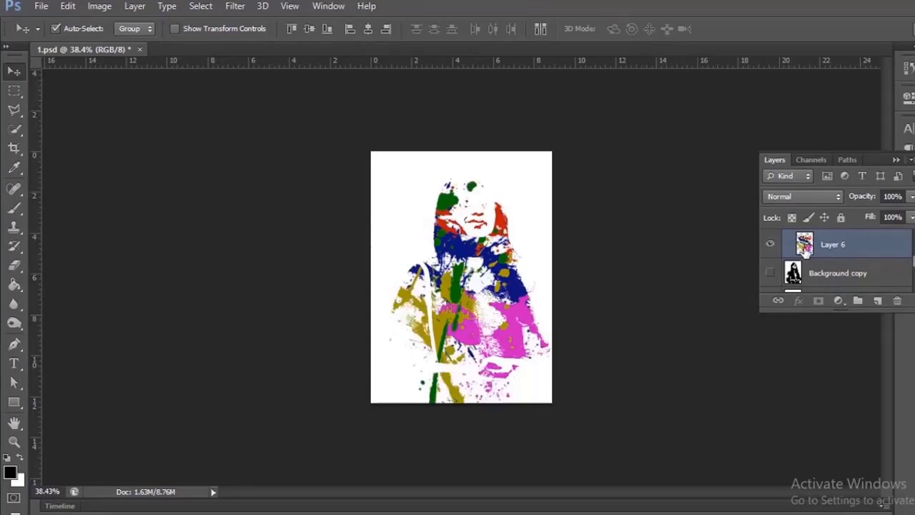
Check the splatter layers nested inside Group 1, collapsing and expanding the group
{"action": "key", "text": "ctrl+j"}
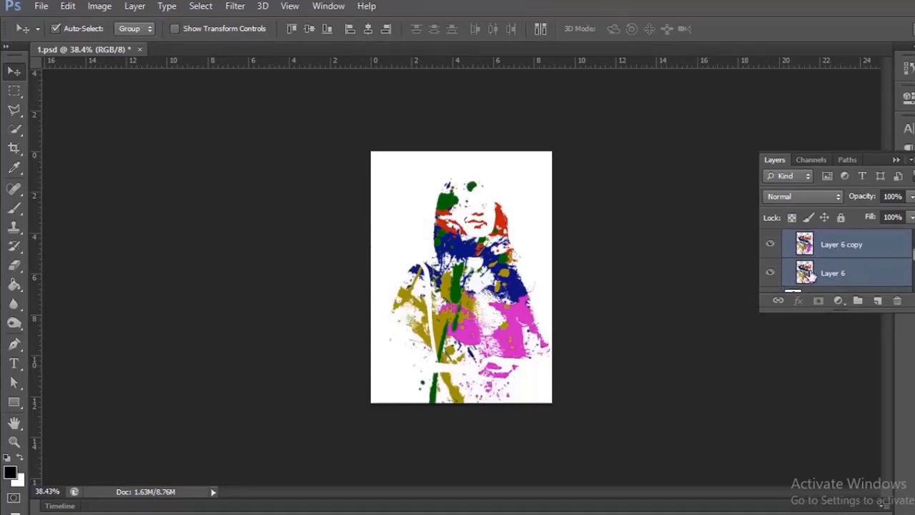
{"action": "scroll", "coordinate": [808, 275], "scroll_direction": "up", "scroll_amount": 1}
{"action": "left_click", "coordinate": [794, 247]}
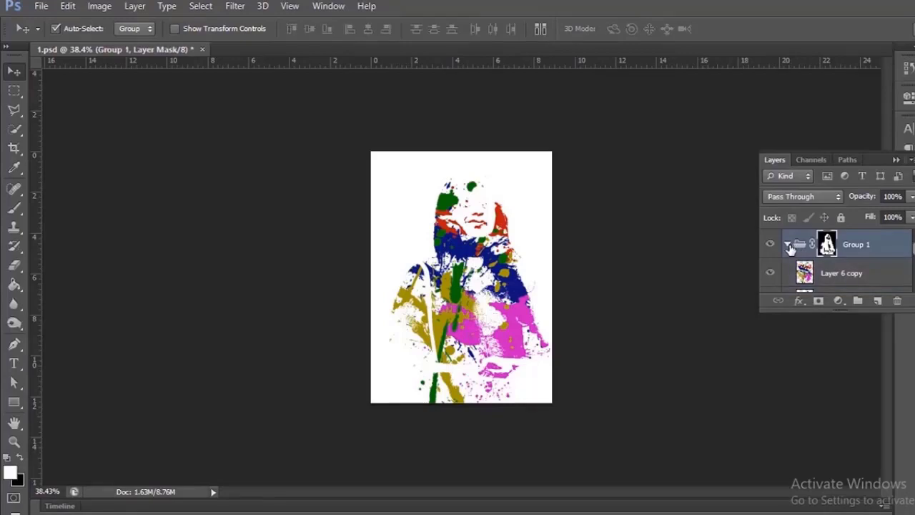
{"action": "left_click", "coordinate": [789, 246]}
{"action": "left_click", "coordinate": [787, 245]}
{"action": "scroll", "coordinate": [787, 246], "scroll_direction": "down", "scroll_amount": 1}
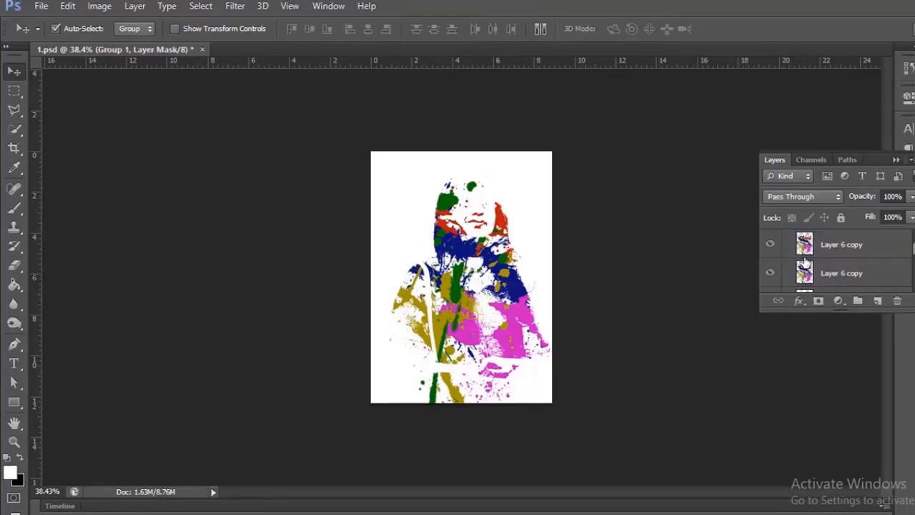
{"action": "scroll", "coordinate": [827, 271], "scroll_direction": "down", "scroll_amount": 1}
{"action": "scroll", "coordinate": [828, 272], "scroll_direction": "up", "scroll_amount": 1}
Enlarge Layer 6 to about 128.5% and rotate it about -17° so its splatters fill more of the woman's figure
{"action": "left_click", "coordinate": [827, 272]}
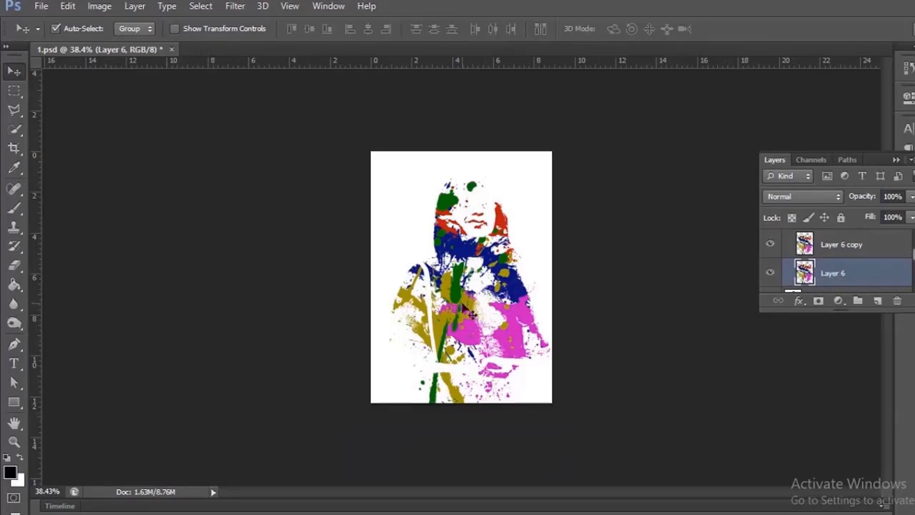
{"action": "key", "text": "ctrl+t"}
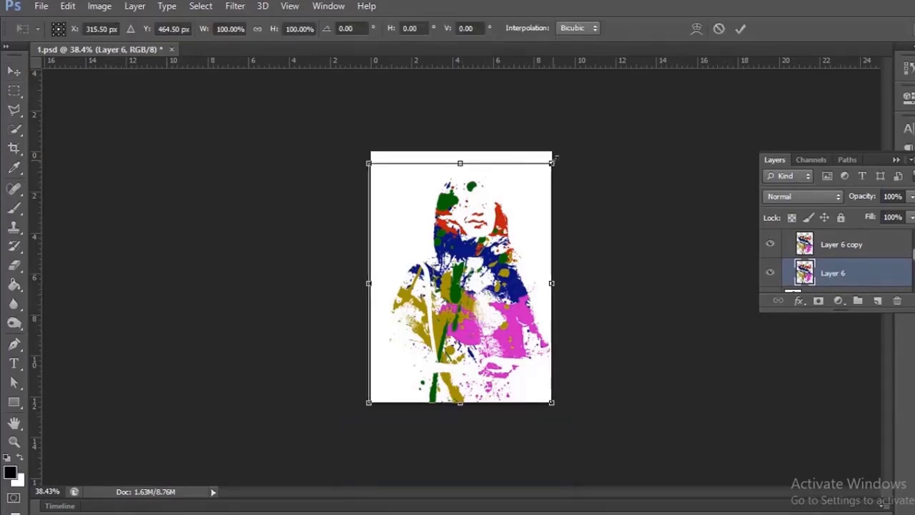
{"action": "mouse_move", "coordinate": [554, 158]}
{"action": "left_mouse_down"}
{"action": "mouse_move", "coordinate": [571, 138]}
{"action": "mouse_move", "coordinate": [564, 146]}
{"action": "left_mouse_up"}
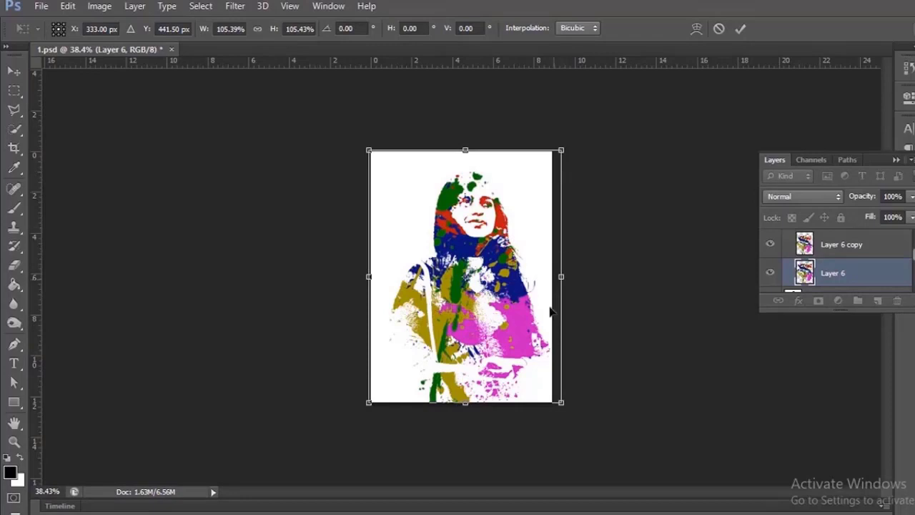
{"action": "left_click_drag", "start_coordinate": [575, 409], "coordinate": [672, 415]}
{"action": "left_click_drag", "start_coordinate": [409, 426], "coordinate": [391, 476]}
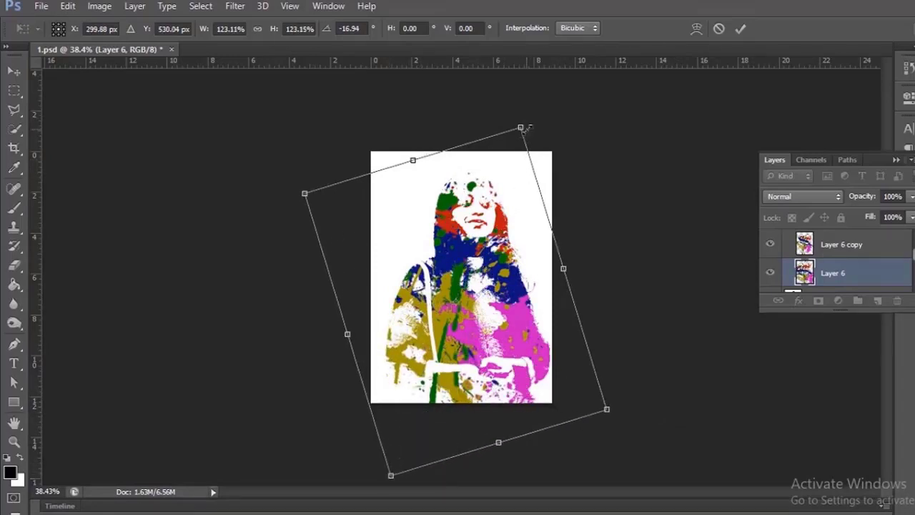
{"action": "left_click_drag", "start_coordinate": [528, 129], "coordinate": [533, 113]}
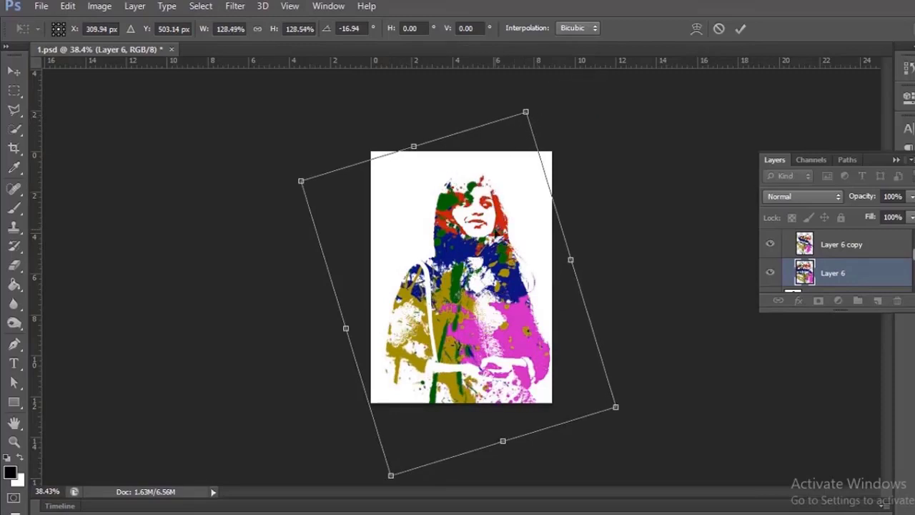
{"action": "key", "text": "Return"}
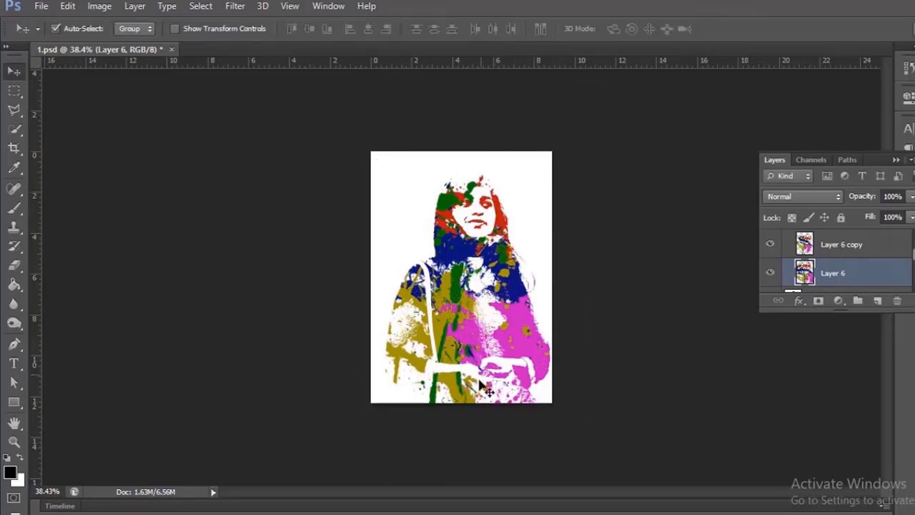
Try the Linear Burn, Linear Light, Saturation, Luminosity and Dissolve blend modes on Layer 6
{"action": "left_click", "coordinate": [835, 198]}
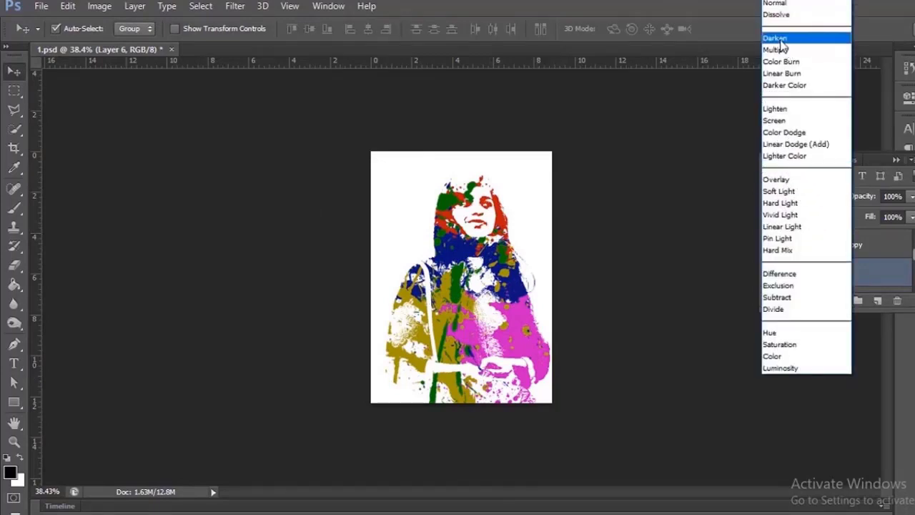
{"action": "left_click", "coordinate": [787, 73]}
{"action": "left_click", "coordinate": [803, 198]}
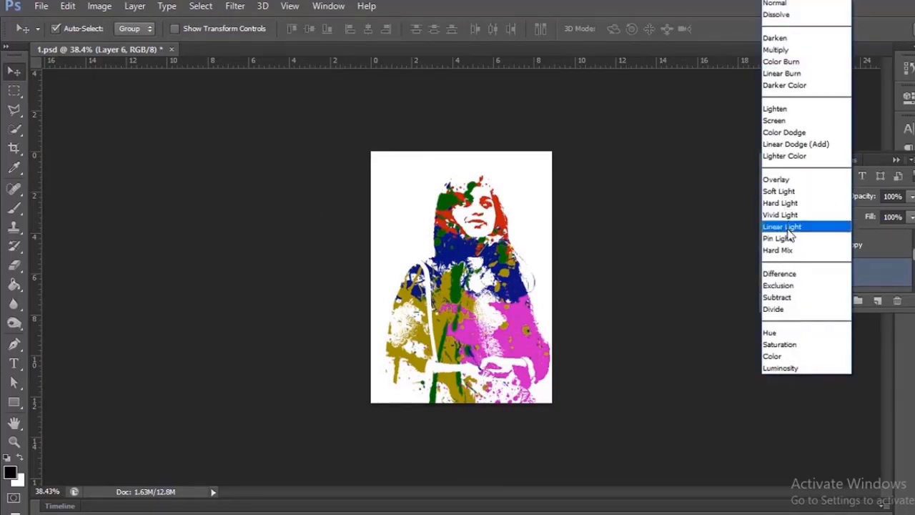
{"action": "left_click", "coordinate": [790, 227]}
{"action": "left_click", "coordinate": [804, 197]}
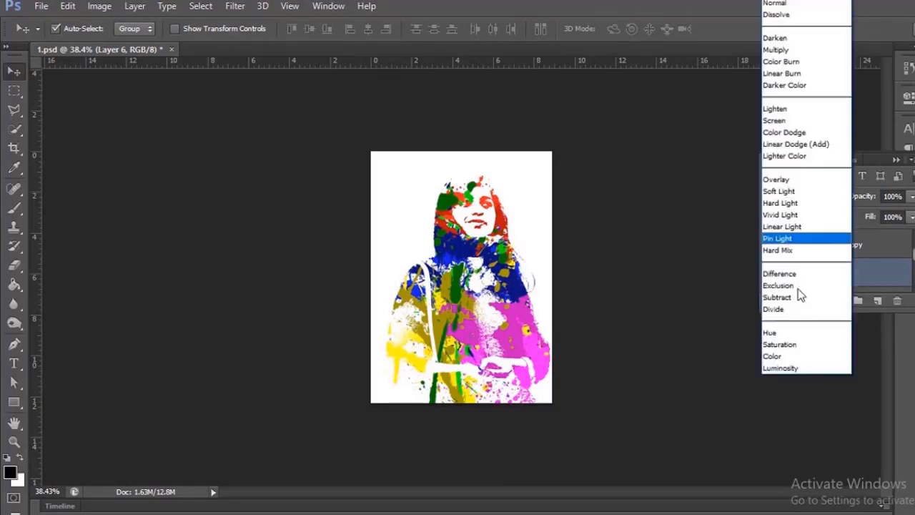
{"action": "left_click", "coordinate": [800, 349]}
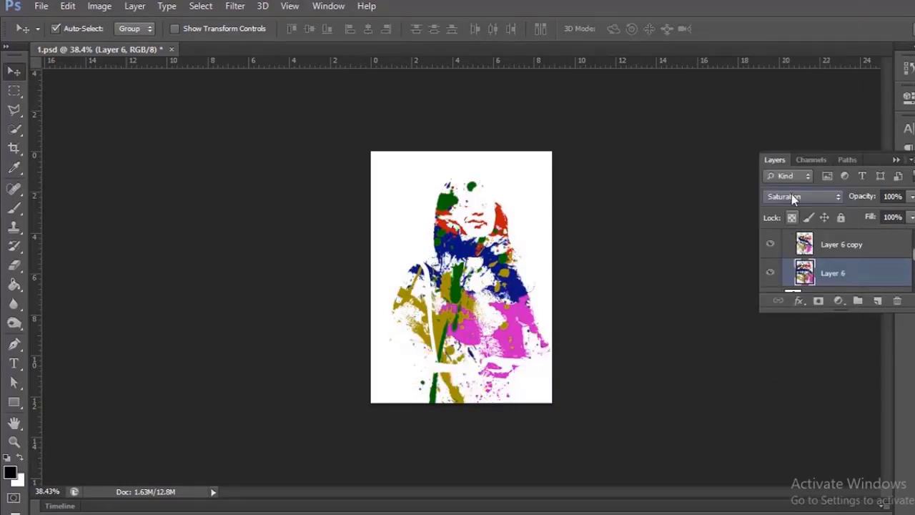
{"action": "left_click", "coordinate": [792, 196]}
{"action": "left_click", "coordinate": [792, 369]}
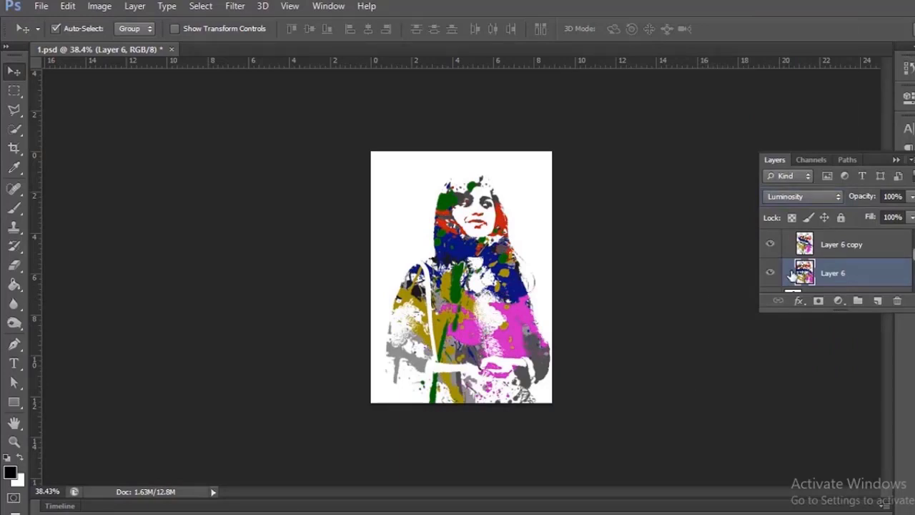
{"action": "left_click", "coordinate": [804, 197]}
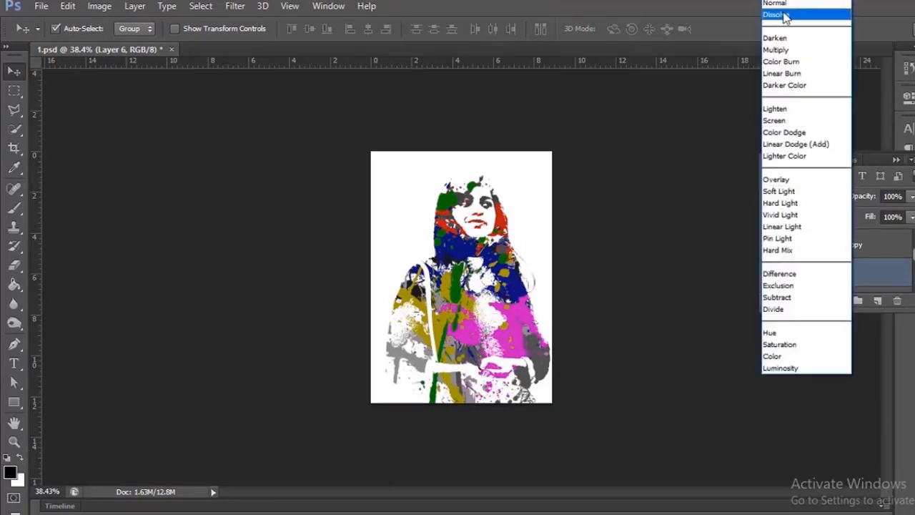
{"action": "left_click", "coordinate": [776, 14]}
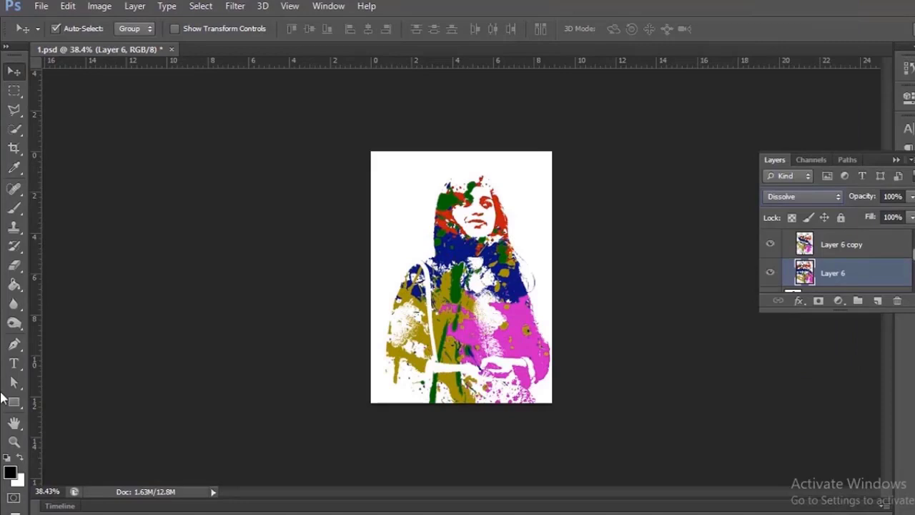
Cycle Layer 6 through the blend modes after Dissolve as far as Hard Light and try Luminosity
{"action": "key", "text": "shift+plus"}
{"action": "key", "text": "shift+plus"}
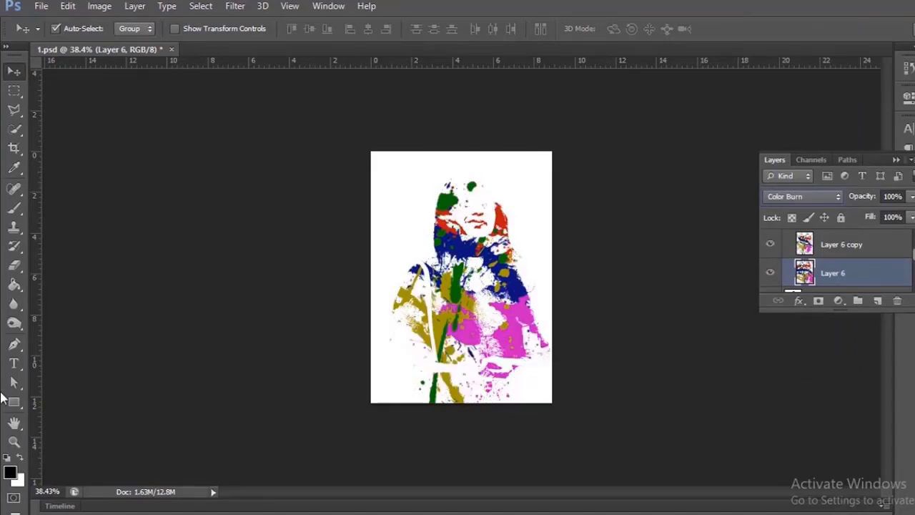
{"action": "key", "text": "shift+plus"}
{"action": "key", "text": "shift+plus"}
{"action": "key", "text": "shift+plus"}
{"action": "key", "text": "shift+plus"}
{"action": "key", "text": "shift+plus"}
{"action": "key", "text": "shift+plus"}
{"action": "key", "text": "shift+plus"}
{"action": "key", "text": "shift+plus"}
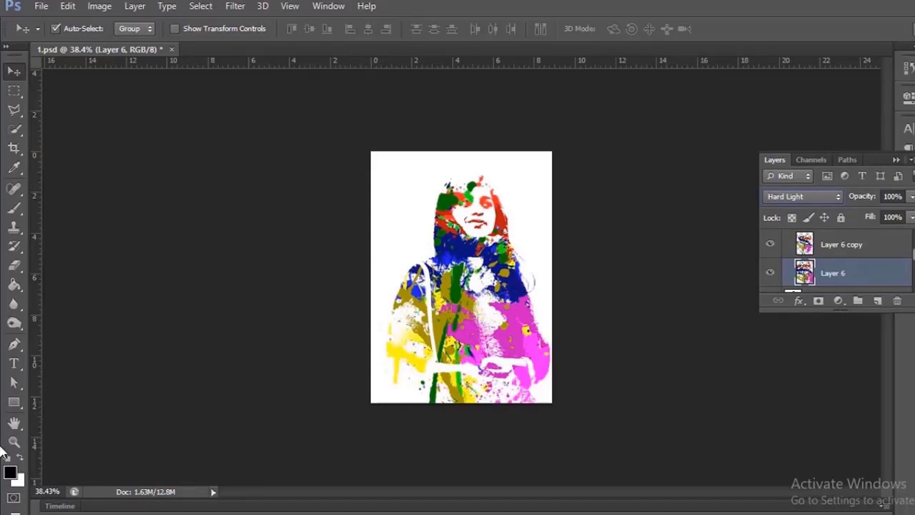
{"action": "key", "text": "shift+alt+y"}
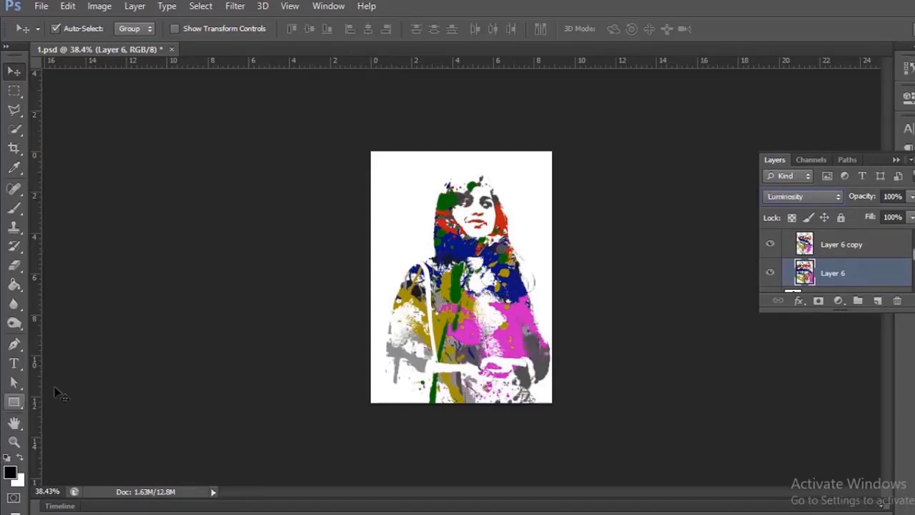
Enlarge Layer 6 copy to about 117% so its splatters extend past the canvas edges
{"action": "left_click", "coordinate": [848, 250]}
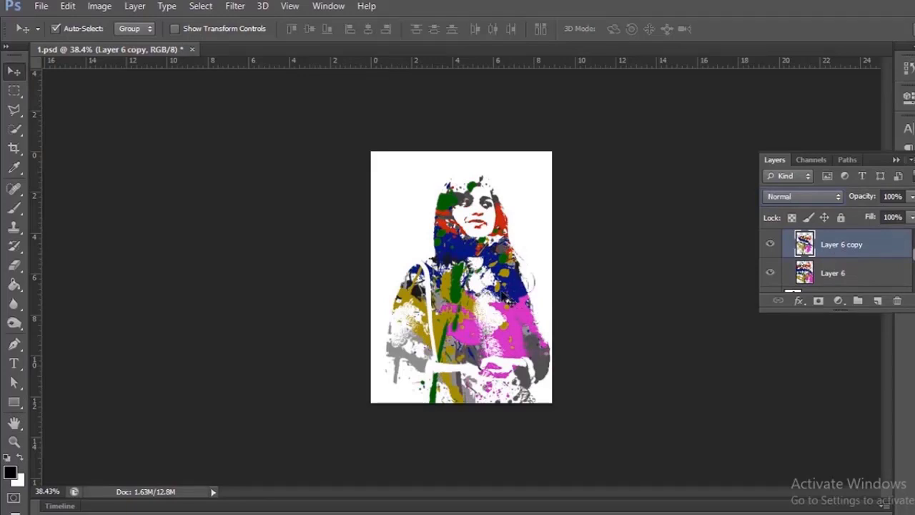
{"action": "key", "text": "ctrl+t"}
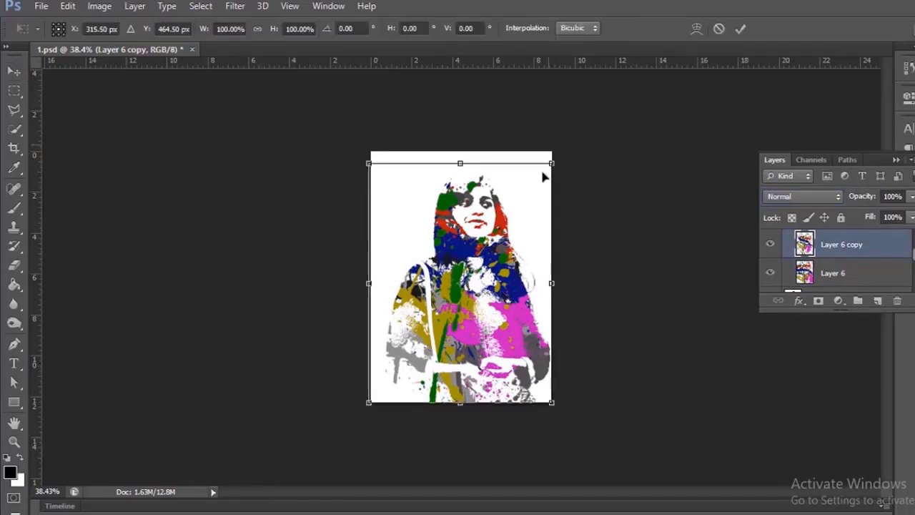
{"action": "left_click_drag", "start_coordinate": [556, 158], "coordinate": [586, 133]}
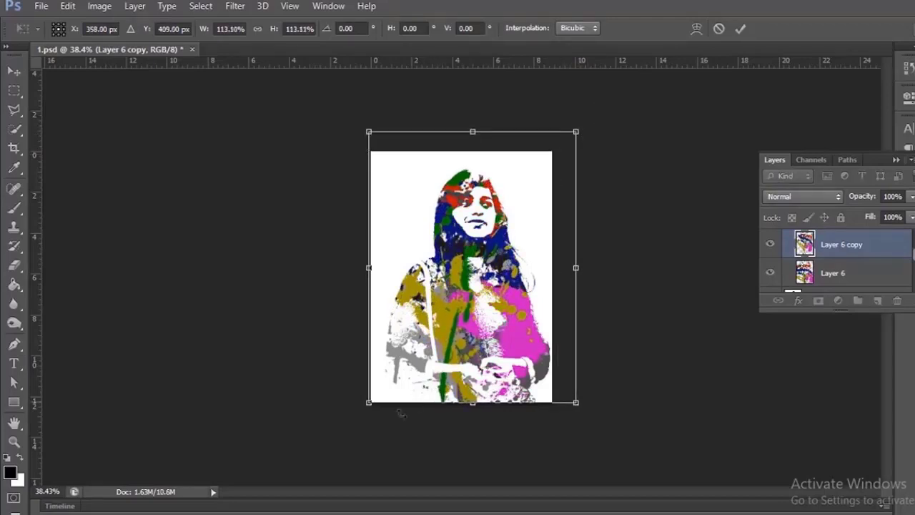
{"action": "left_click_drag", "start_coordinate": [367, 405], "coordinate": [404, 422]}
Try the Luminosity blend mode on Layer 6 copy and return it to Normal
{"action": "left_click", "coordinate": [774, 201]}
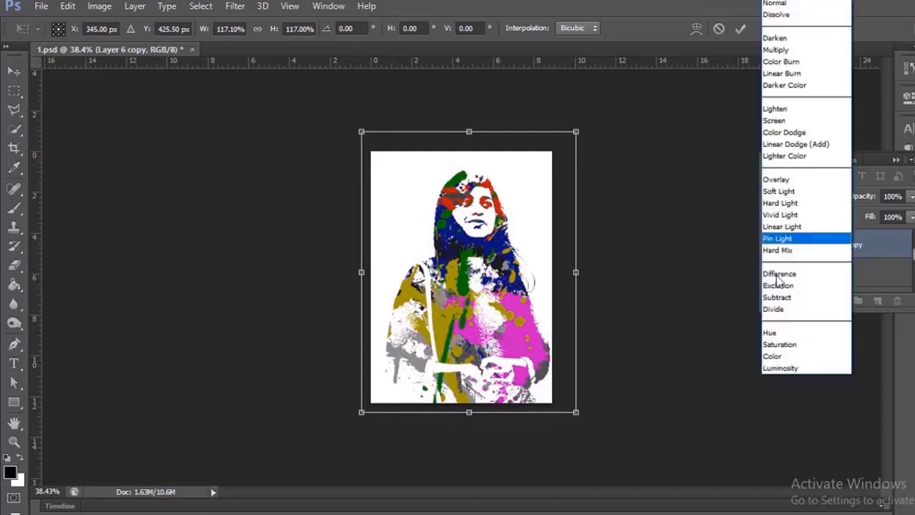
{"action": "left_click", "coordinate": [776, 363]}
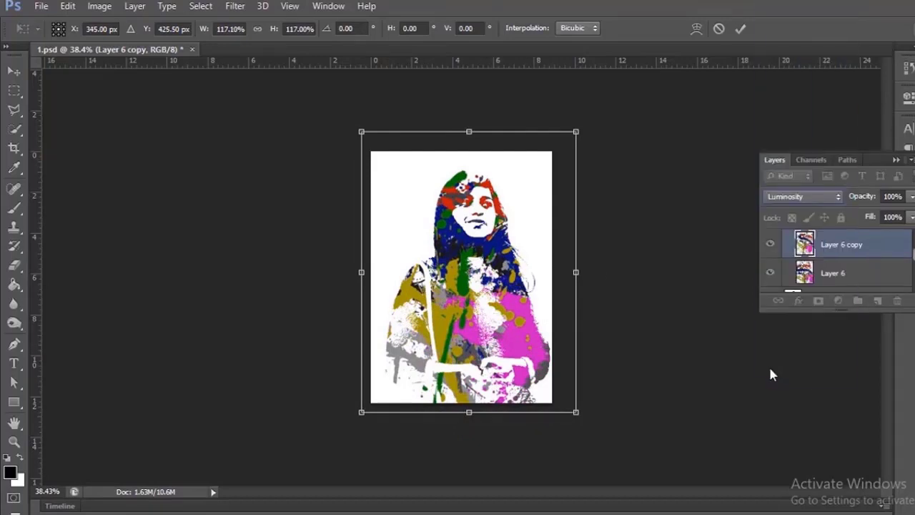
{"action": "left_click", "coordinate": [781, 204]}
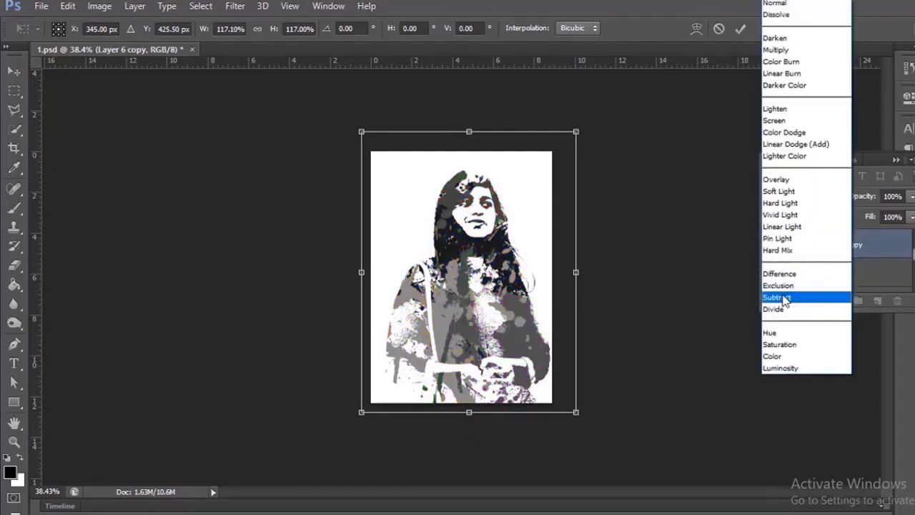
{"action": "left_click", "coordinate": [785, 10]}
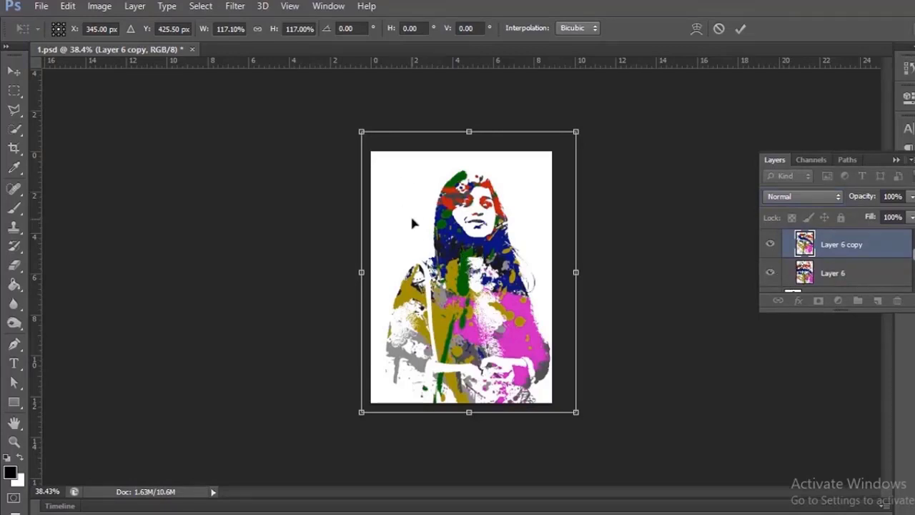
Apply the current transform of Layer 6 copy and scale the layer up again to about 109.5%
{"action": "key", "text": "Return"}
{"action": "key", "text": "ctrl+g"}
{"action": "scroll", "coordinate": [423, 368], "scroll_direction": "down", "scroll_amount": 2}
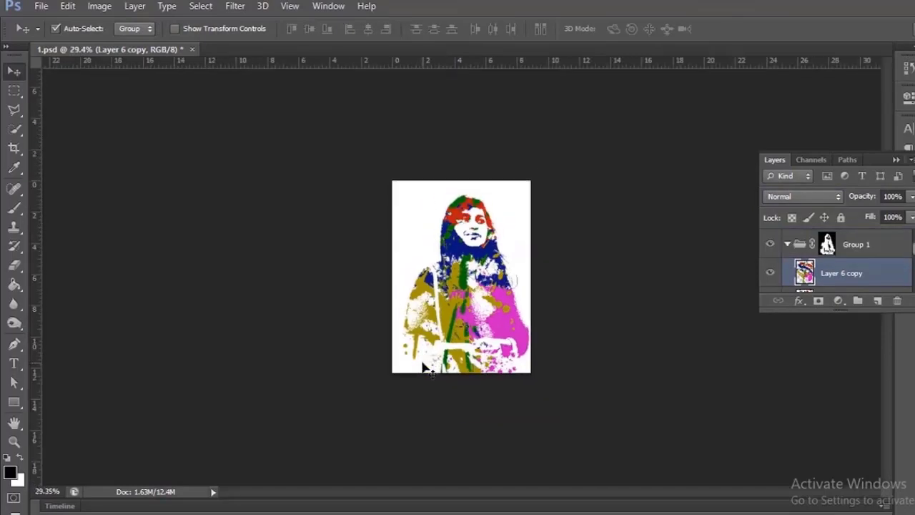
{"action": "scroll", "coordinate": [423, 369], "scroll_direction": "up", "scroll_amount": 5}
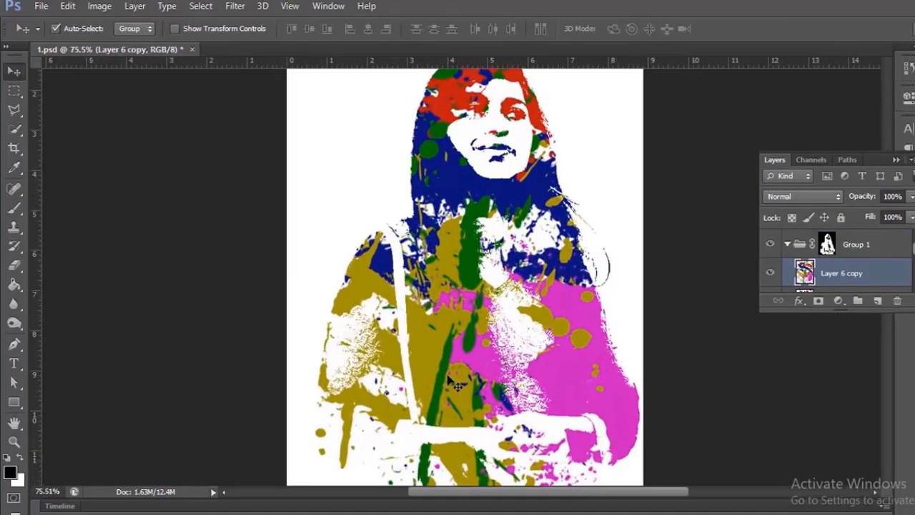
{"action": "scroll", "coordinate": [455, 384], "scroll_direction": "down", "scroll_amount": 2}
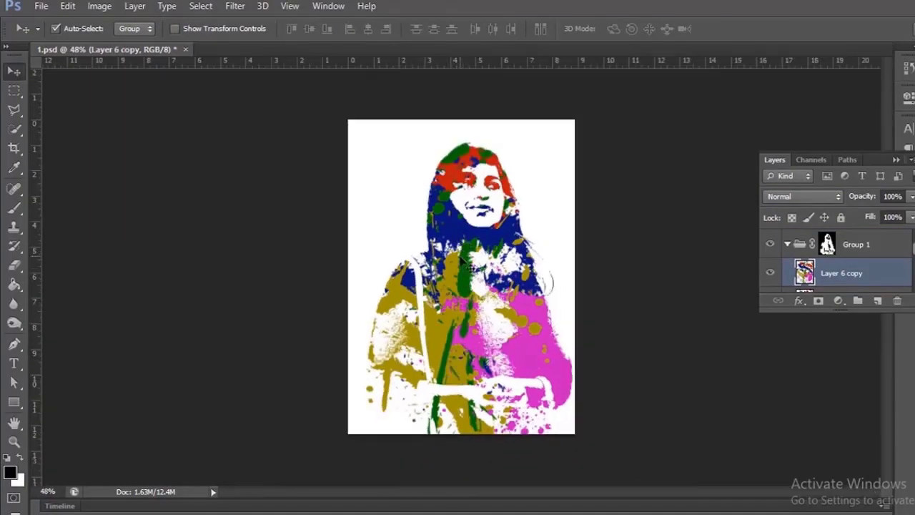
{"action": "key", "text": "ctrl+t"}
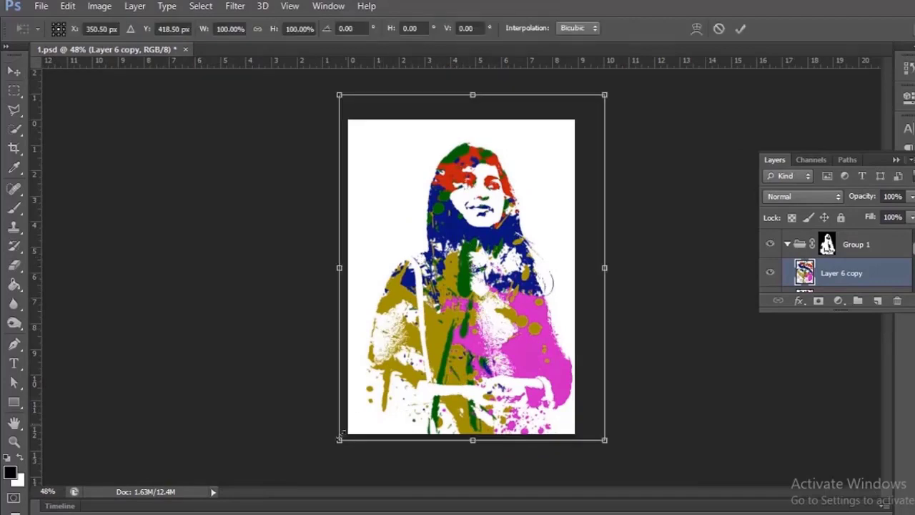
{"action": "left_click_drag", "start_coordinate": [336, 442], "coordinate": [305, 469]}
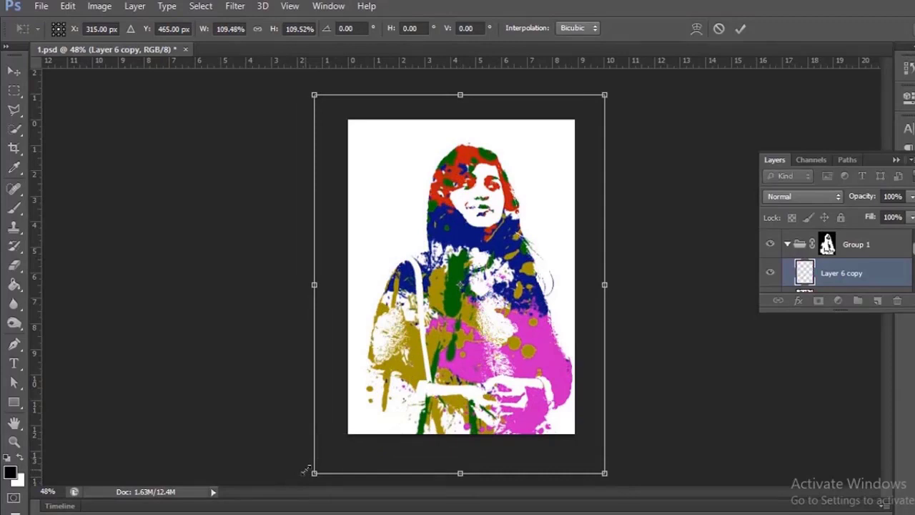
{"action": "key", "text": "Return"}
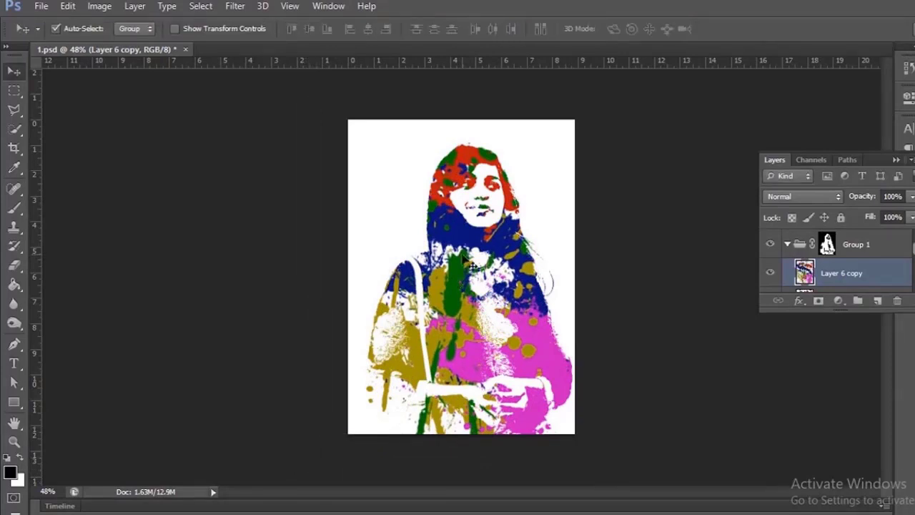